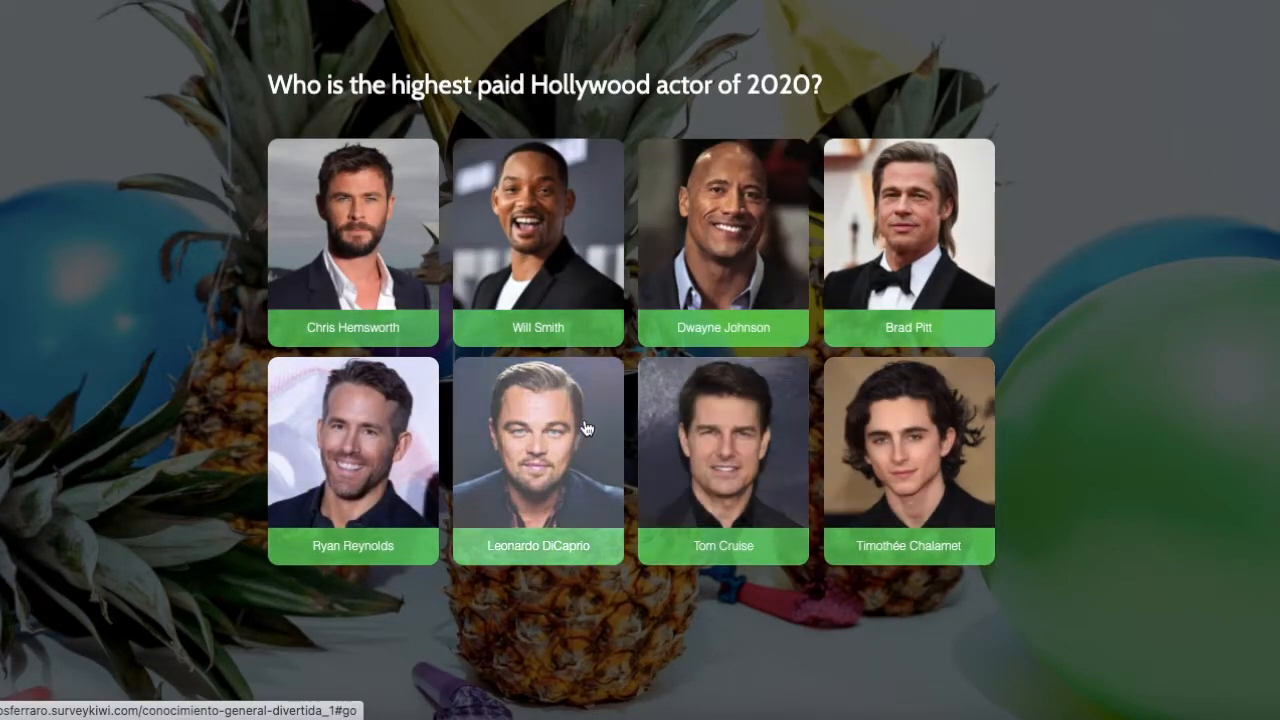
- Try the sample trivia quiz, answering Leonardo DiCaprio, 1997 and Chow chow
click(570, 507)
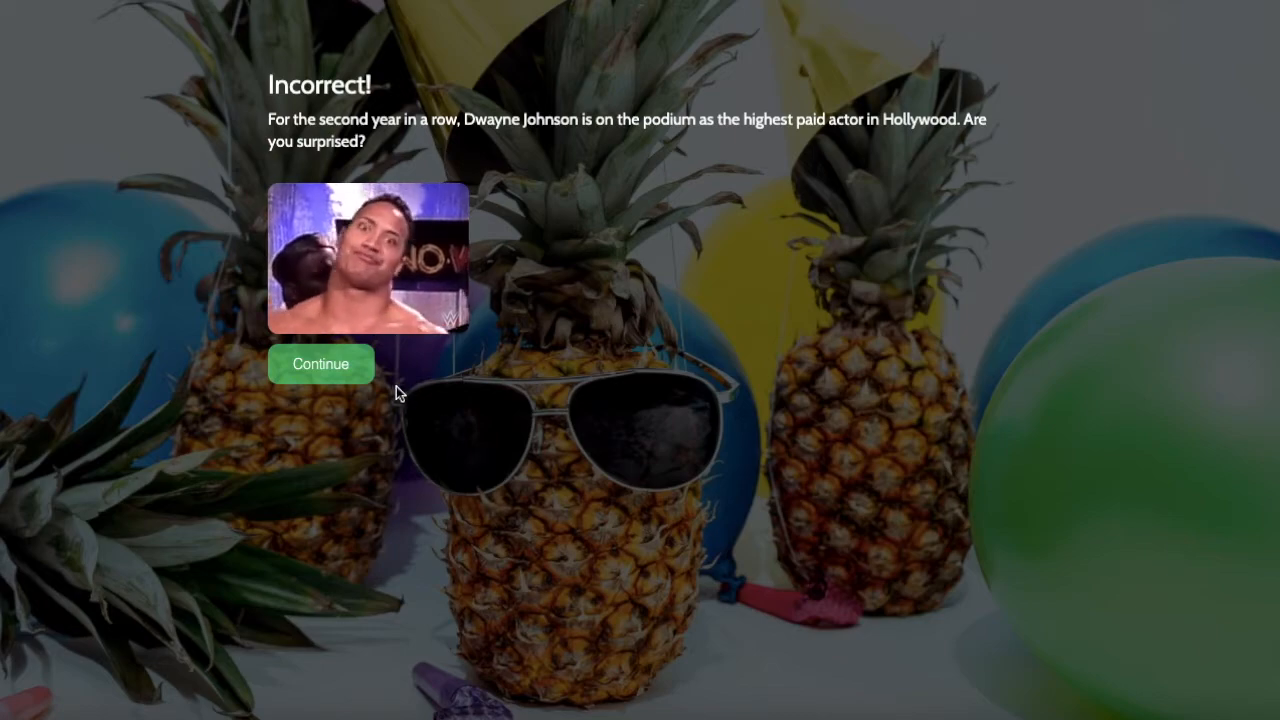
click(369, 370)
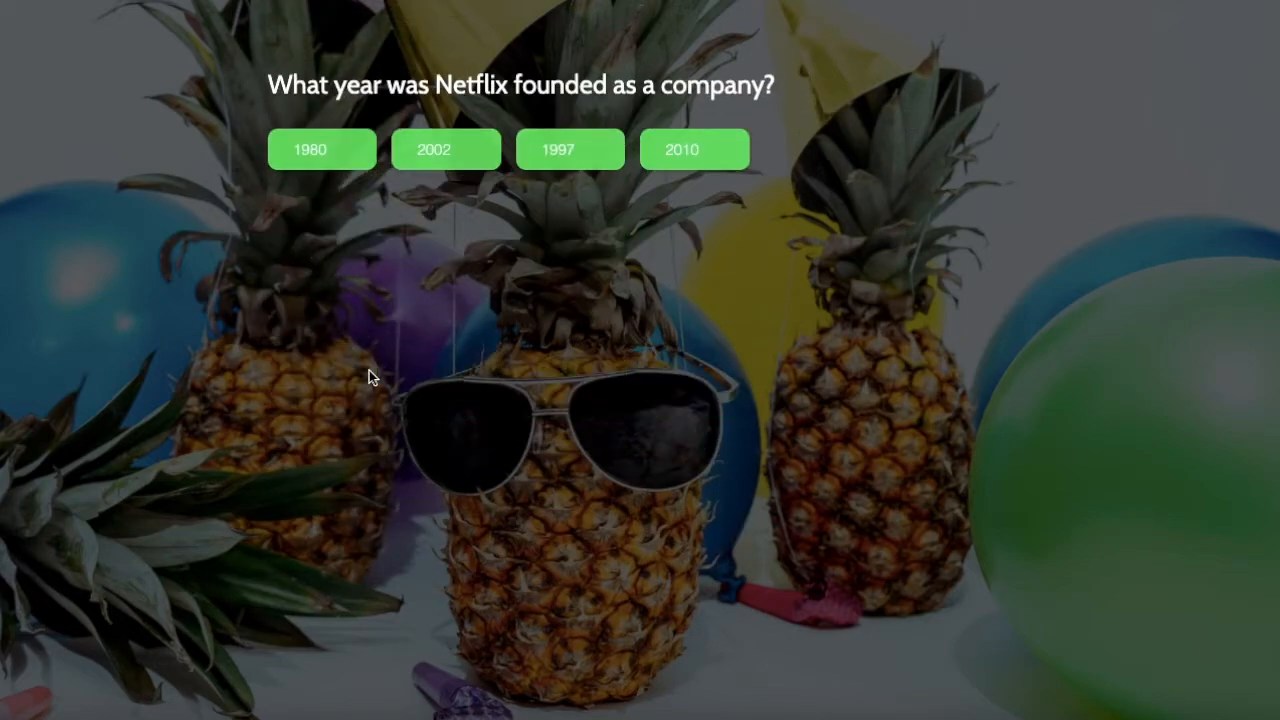
click(573, 168)
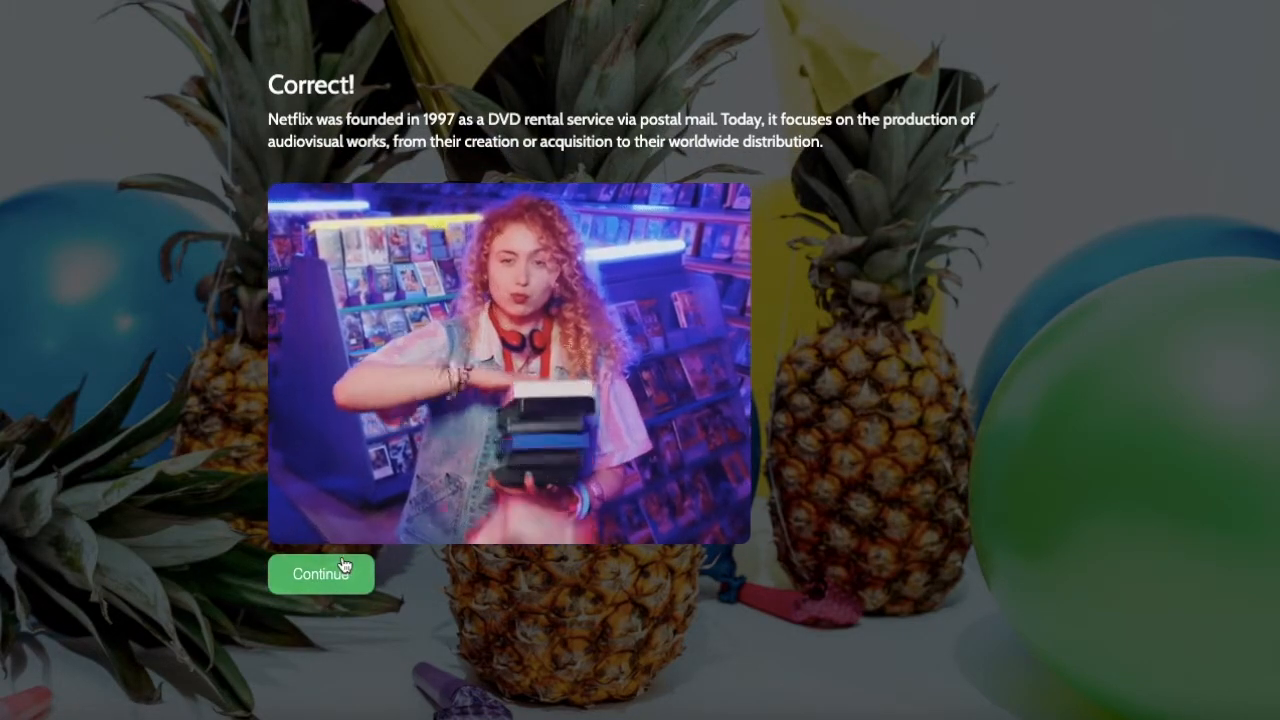
click(343, 566)
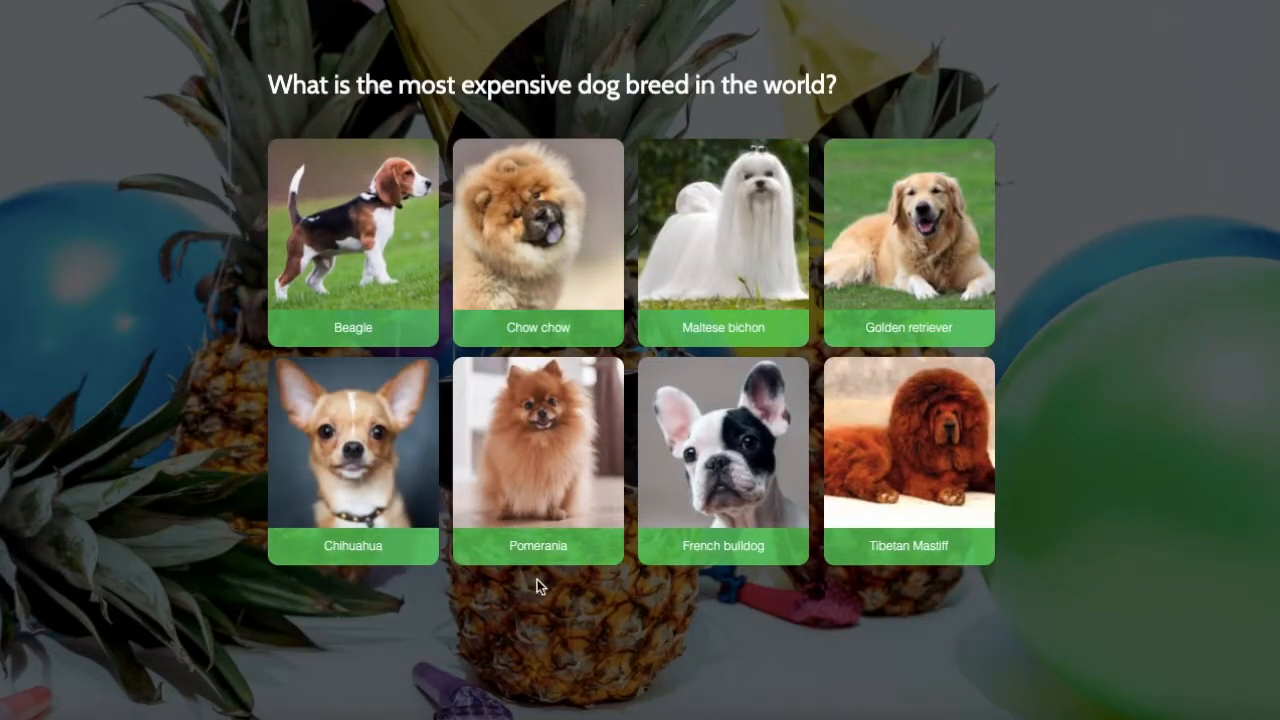
click(597, 287)
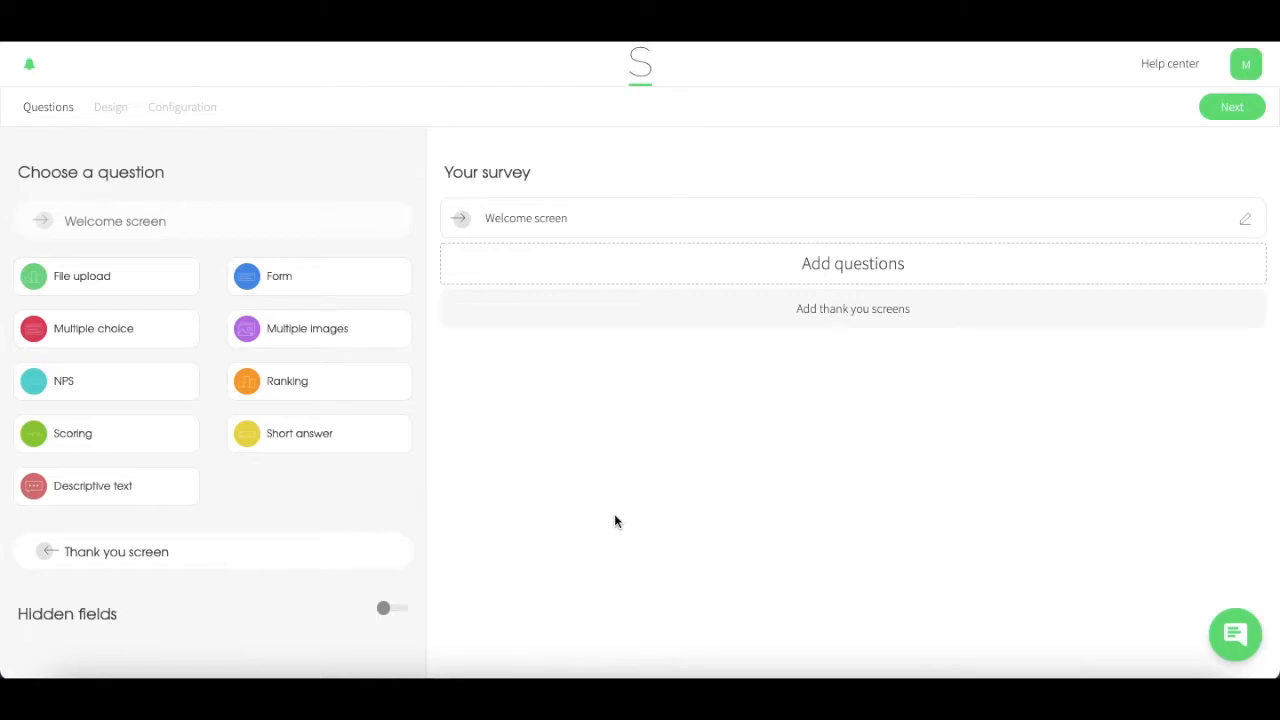
- Add a Multiple images question reading "Who created Facebook?" to the survey
mouse_move(378, 340)
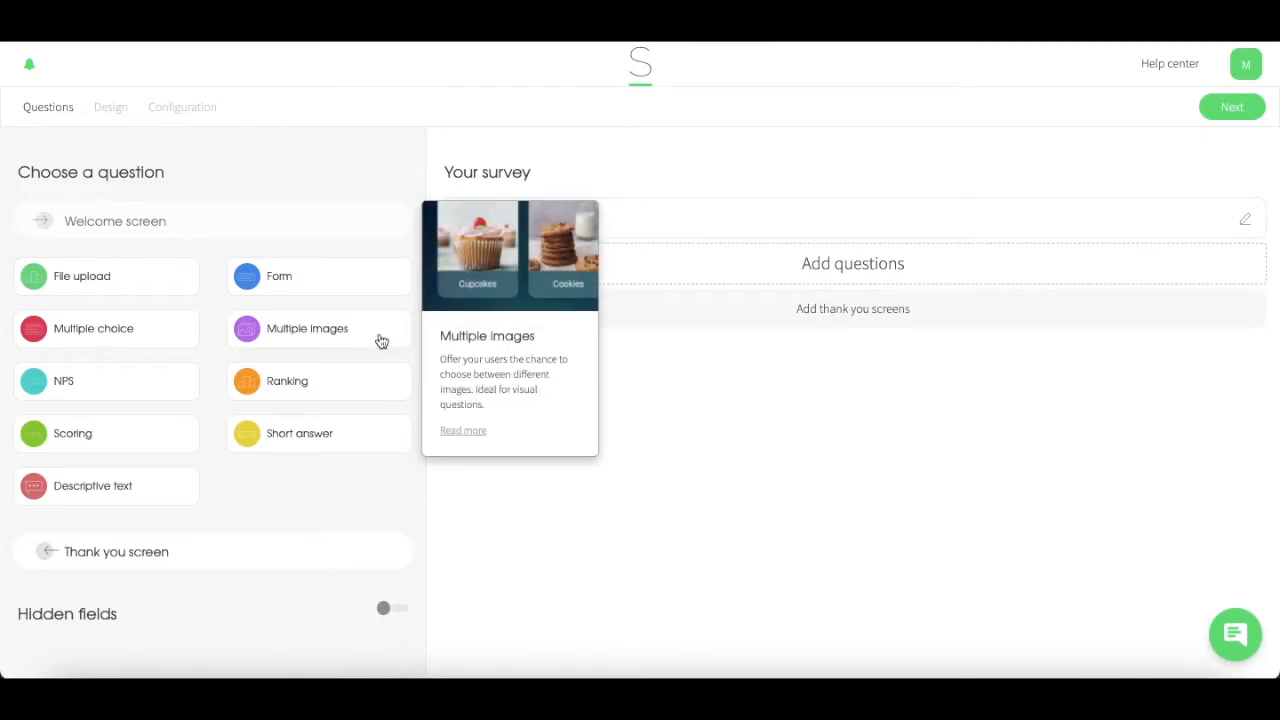
click(381, 342)
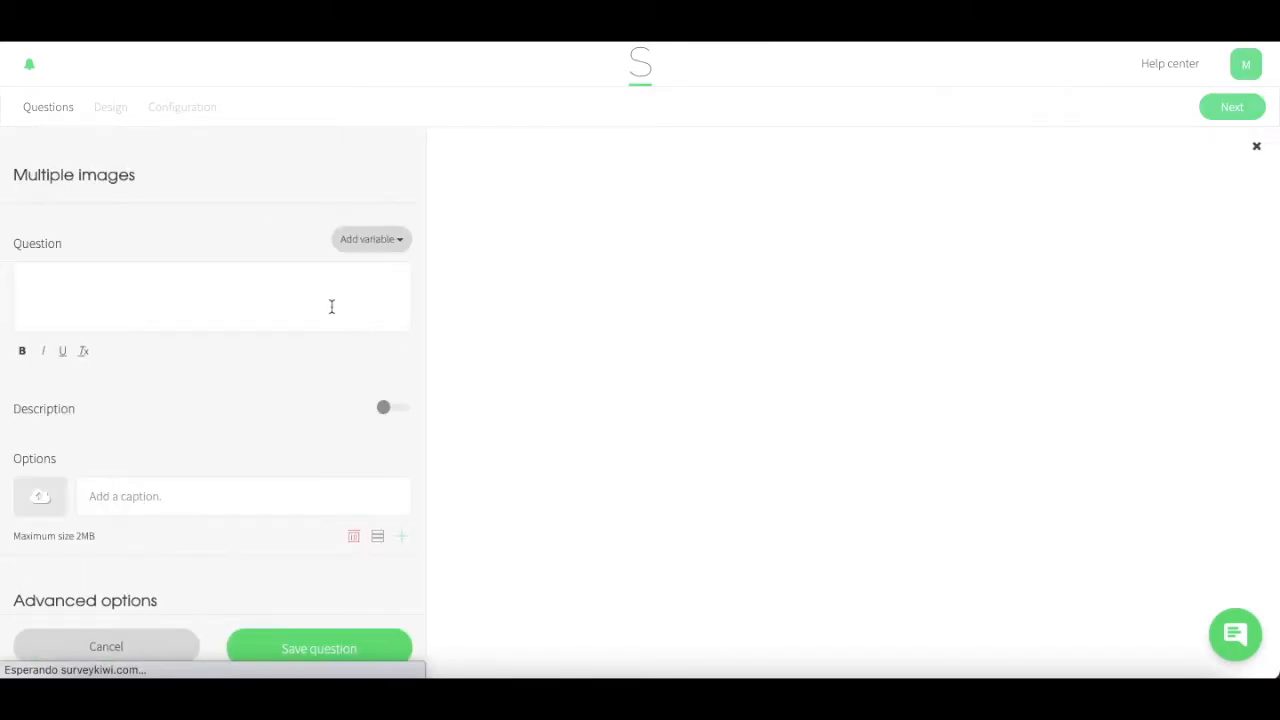
click(317, 297)
text(Who created Faceb)
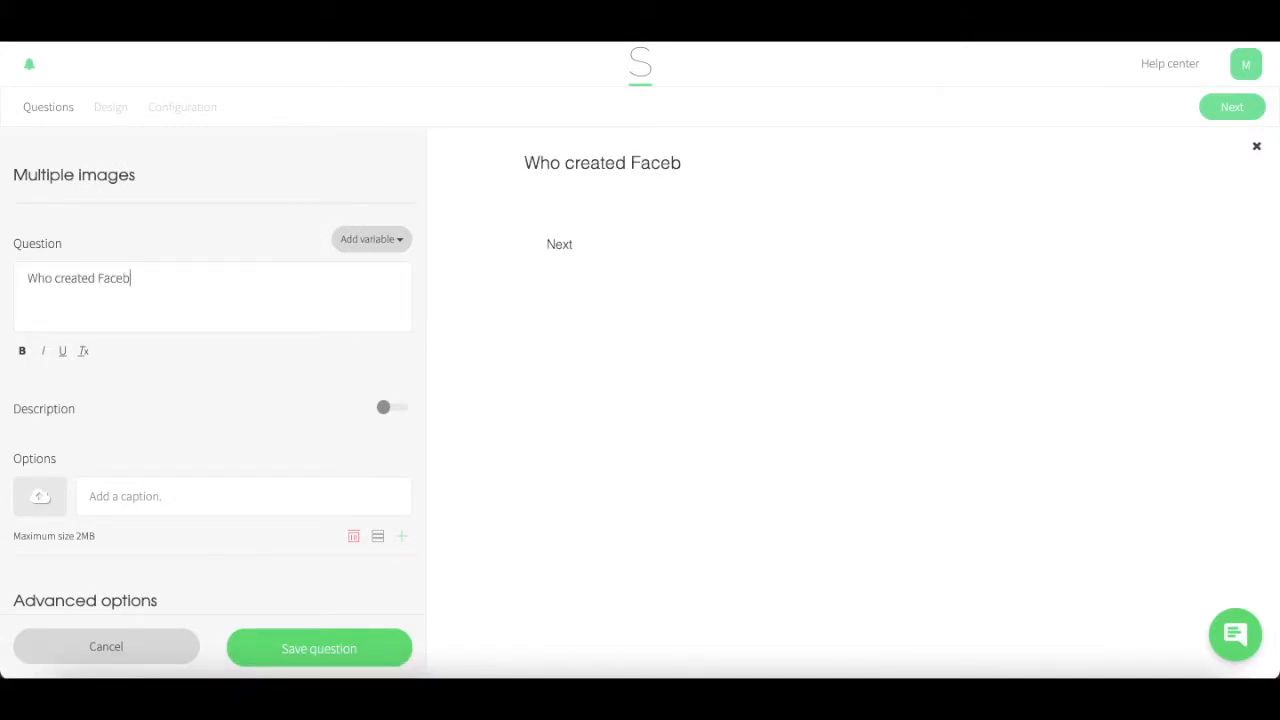
text(ook?)
- Caption the question's two image options "Mark Zuckerberg" and "Neil Armstrong"
scroll(314, 393, down, 3)
click(263, 316)
text(Mark Zuckerberg)
click(401, 357)
text(Neil Armstrong)
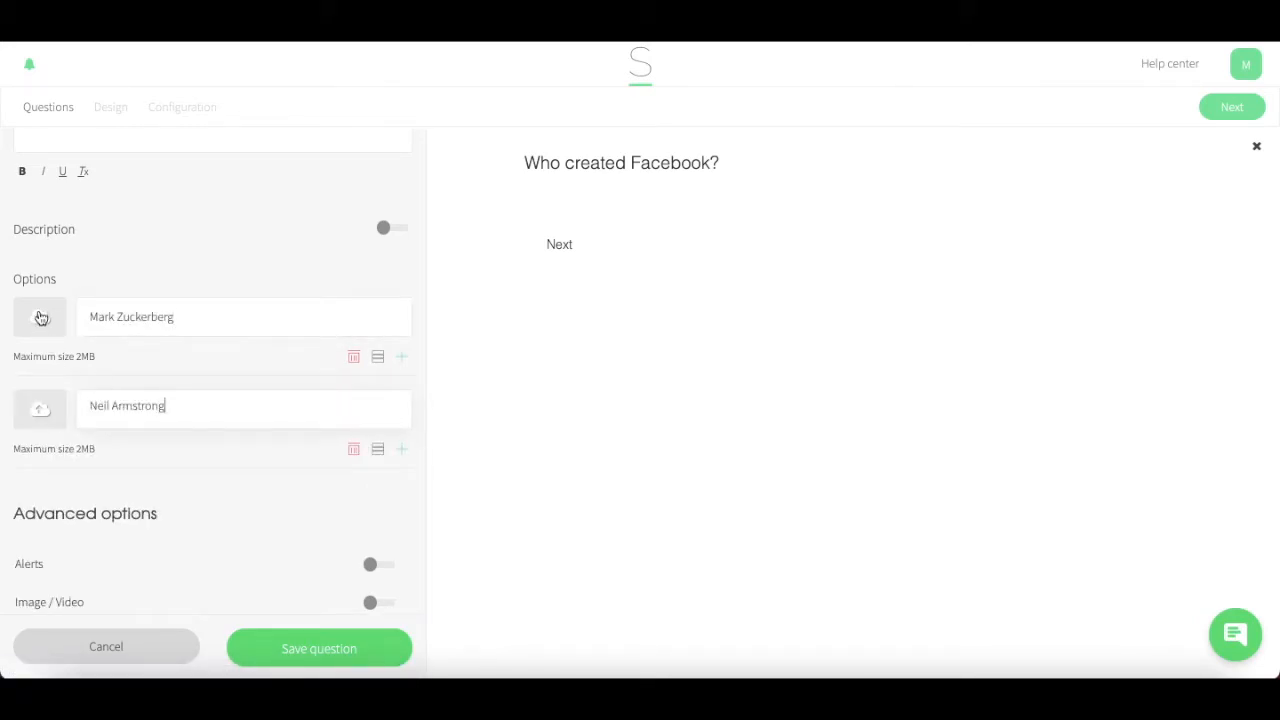
- Assign the matching Mark Zuckerberg and Neil Armstrong pictures from My images to the two options, and save the question
click(41, 317)
click(278, 272)
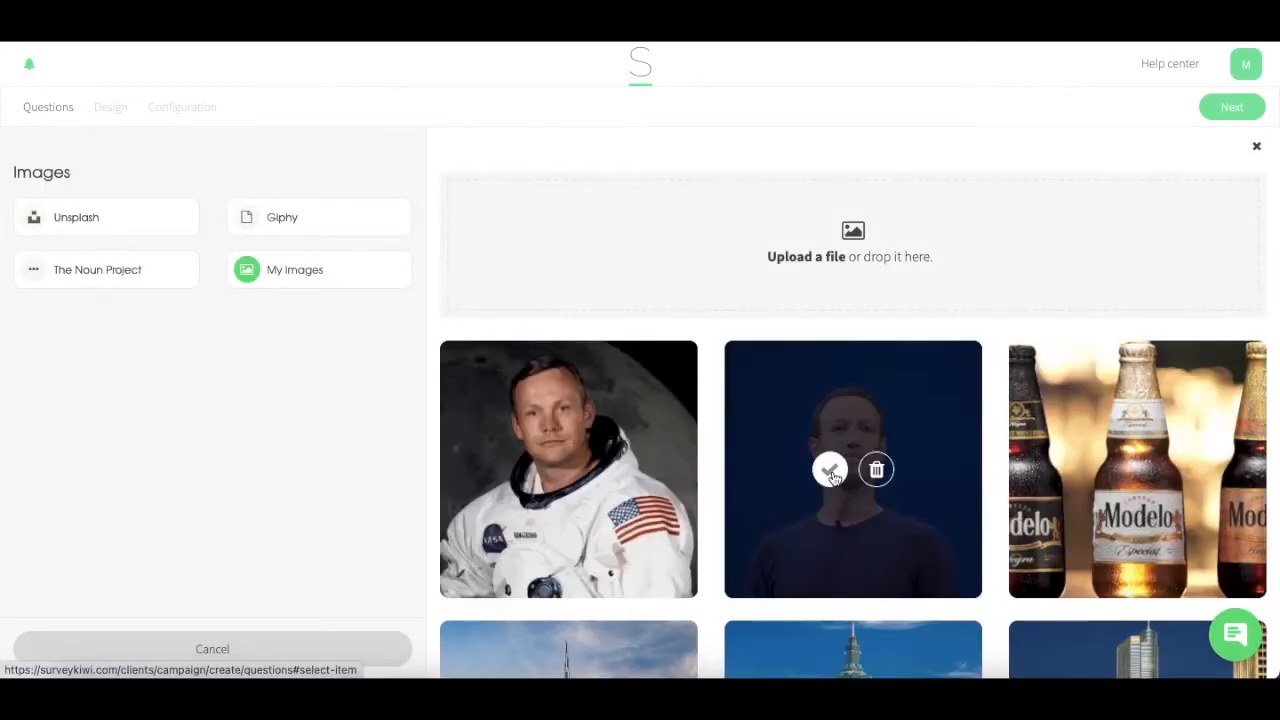
click(830, 470)
click(56, 413)
click(292, 278)
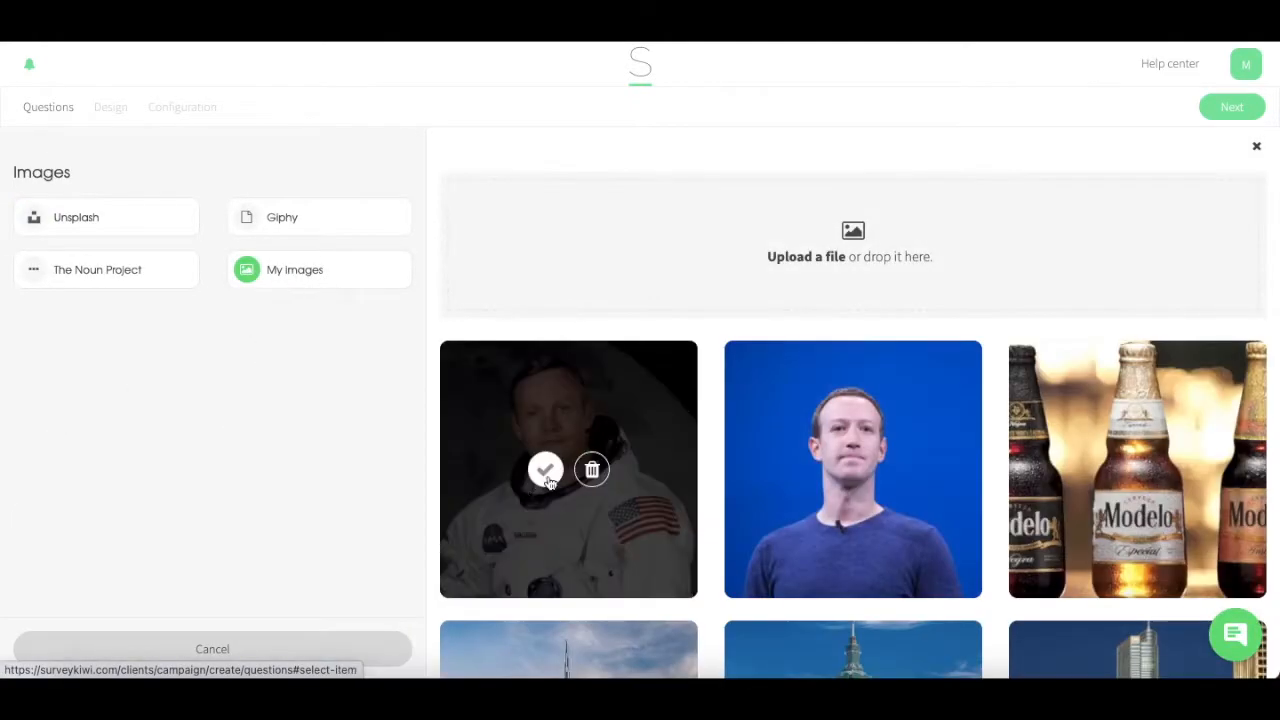
click(546, 472)
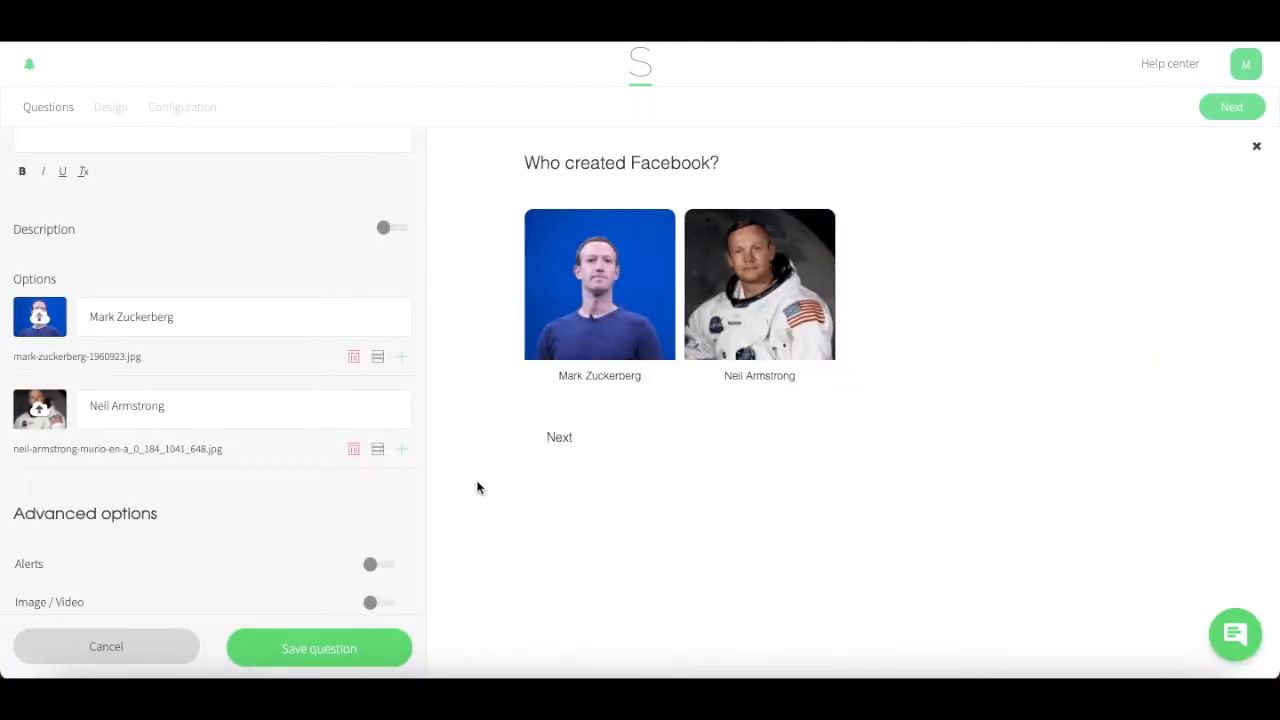
scroll(402, 481, up, 3)
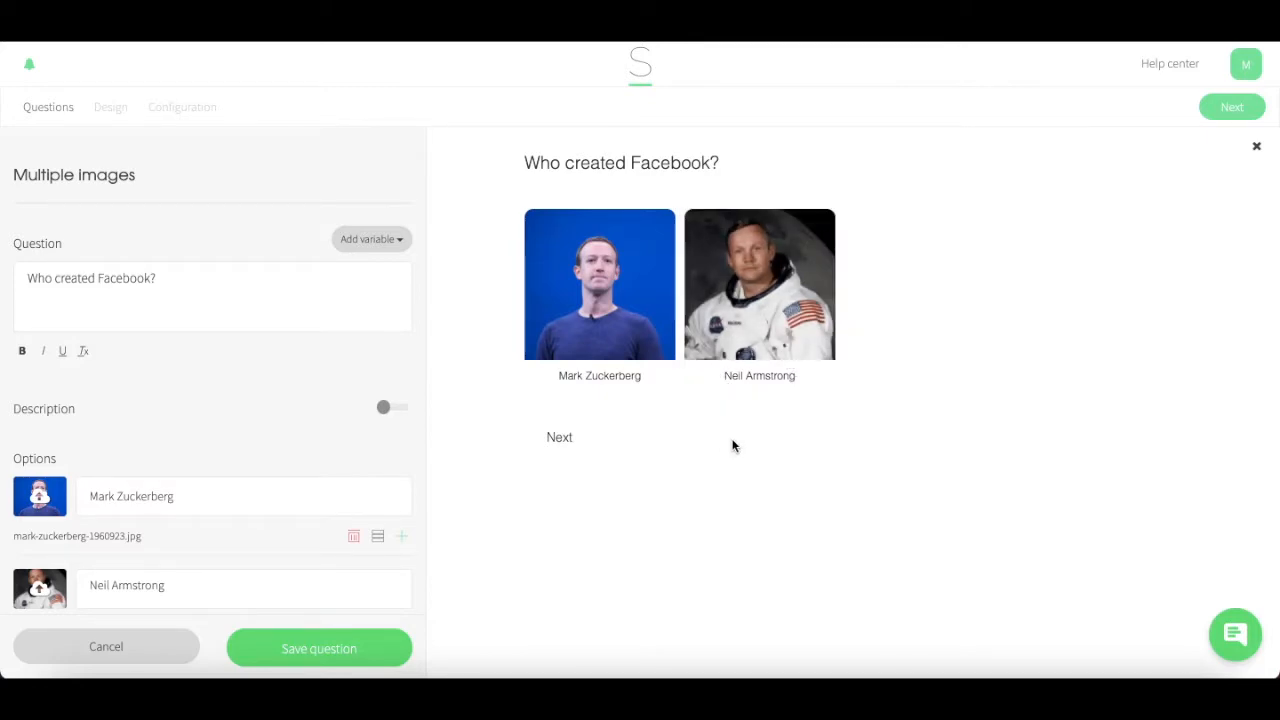
click(371, 650)
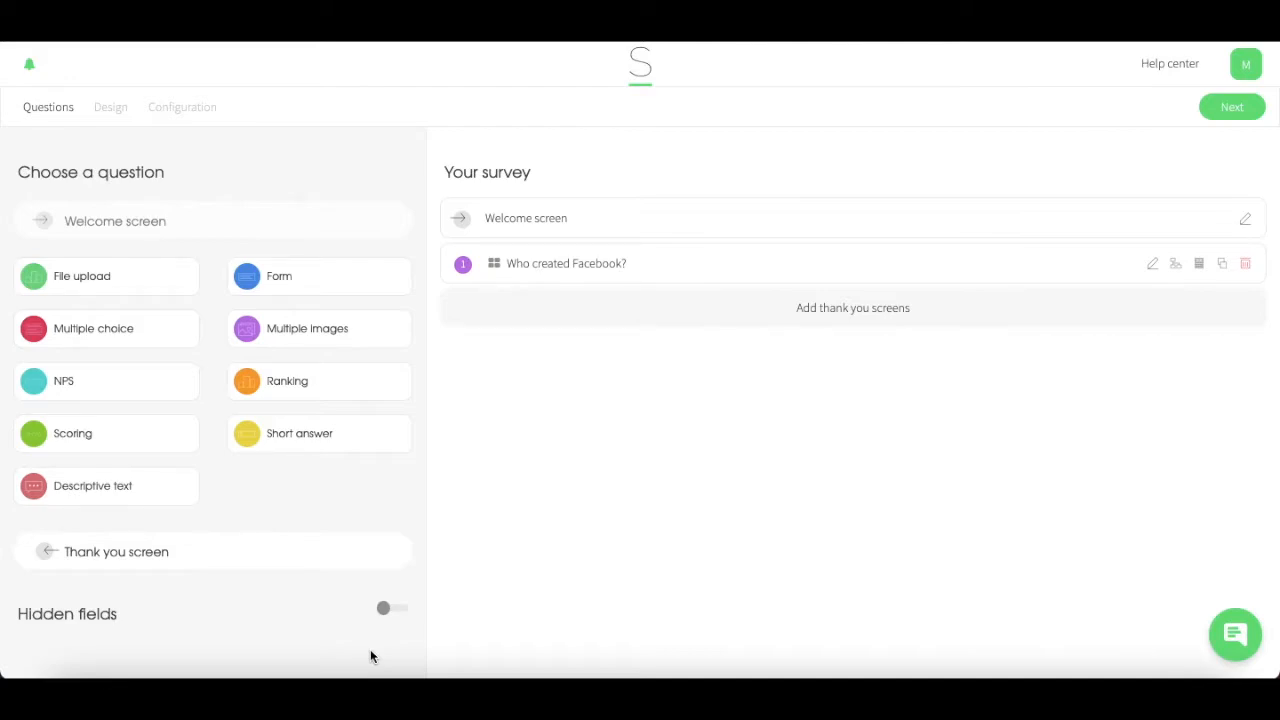
- Add and save a Descriptive text item reading "Correct! Along with his roommates, Mark created Facebook in 2004."
click(175, 493)
click(211, 280)
text(Correct)
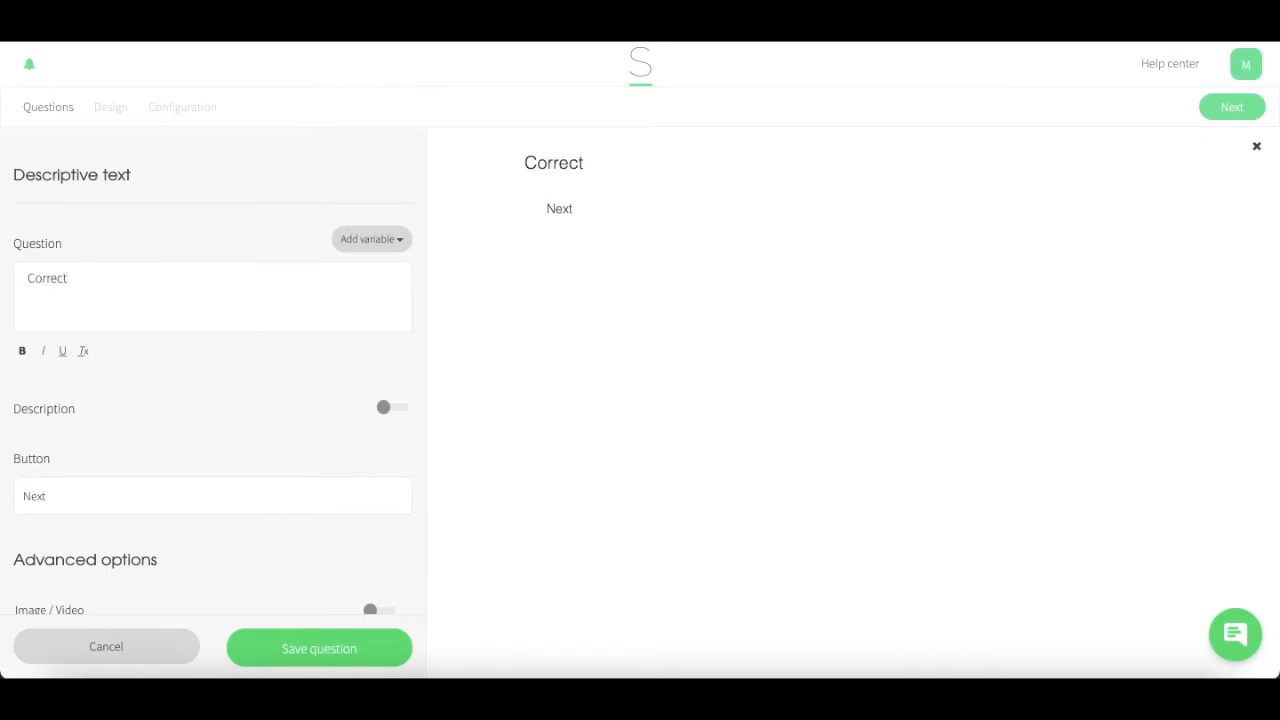
text(! Along with his roommates,)
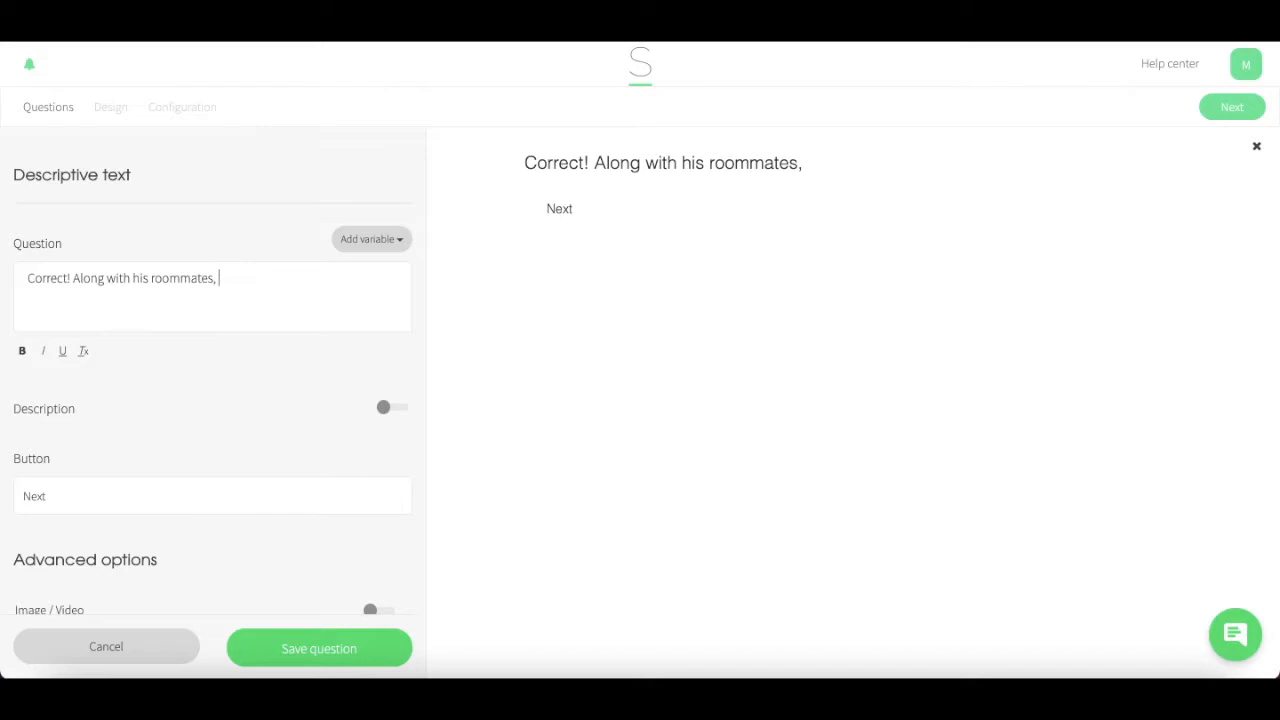
text( Mark created F)
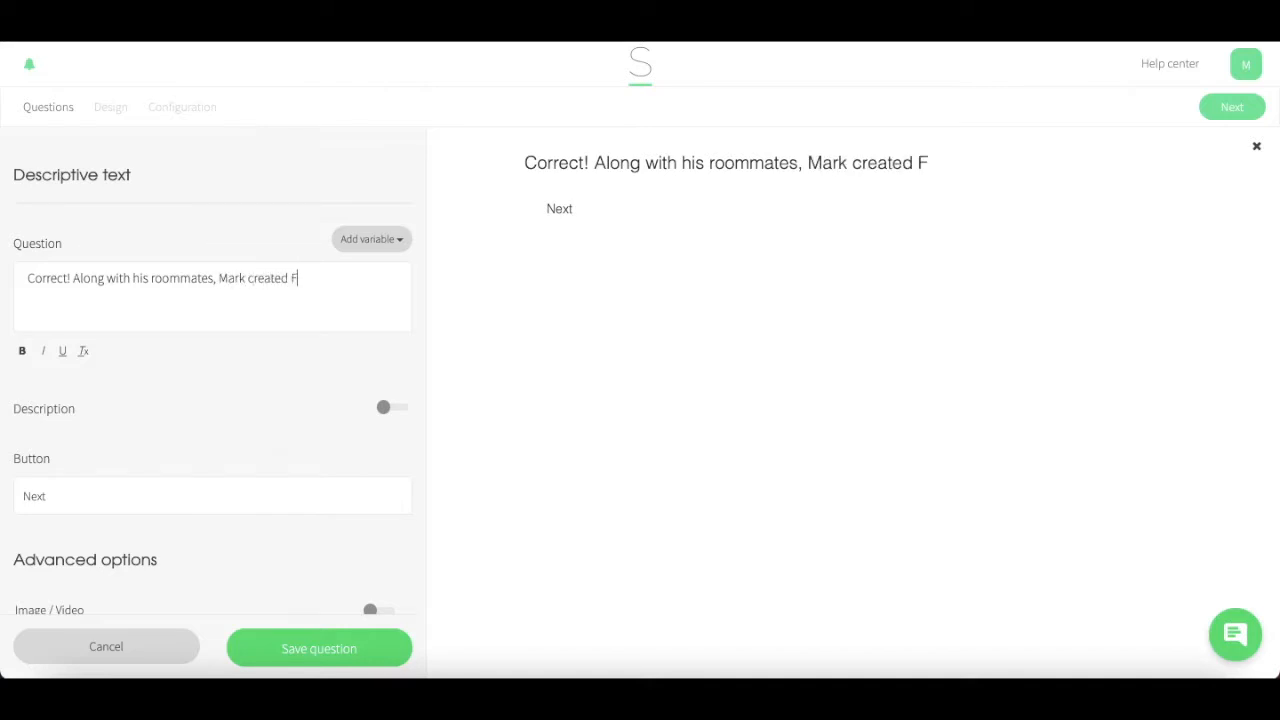
text(aceoook in 2004.)
click(319, 648)
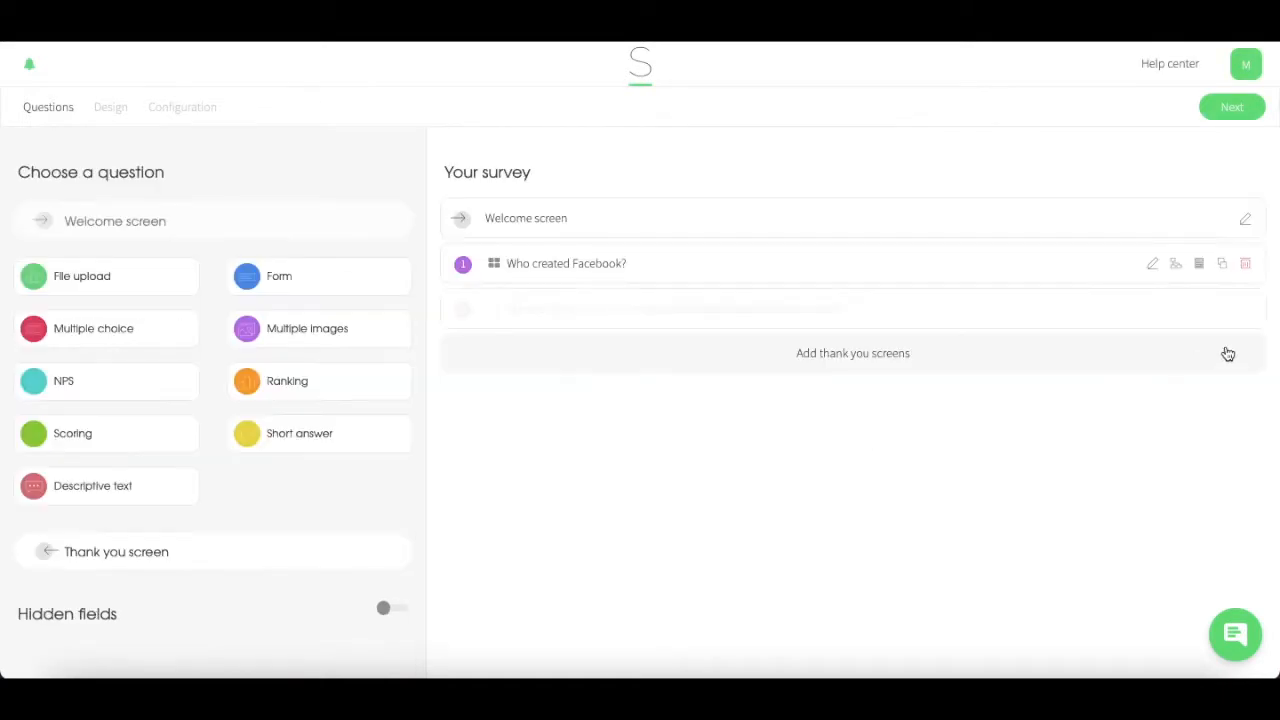
- Add a Descriptive text item reading "Incorrect! Armstrong did walk on the moon first though..."
click(119, 489)
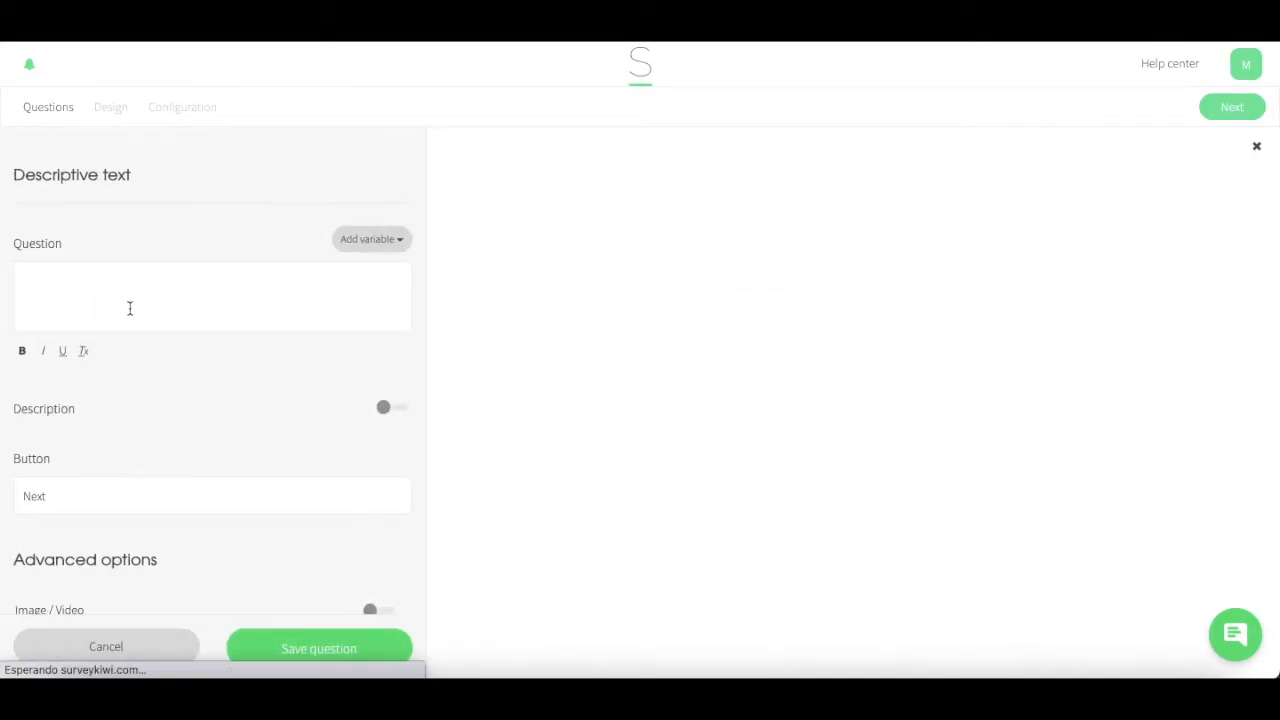
click(130, 305)
text(Incorrect! Armst)
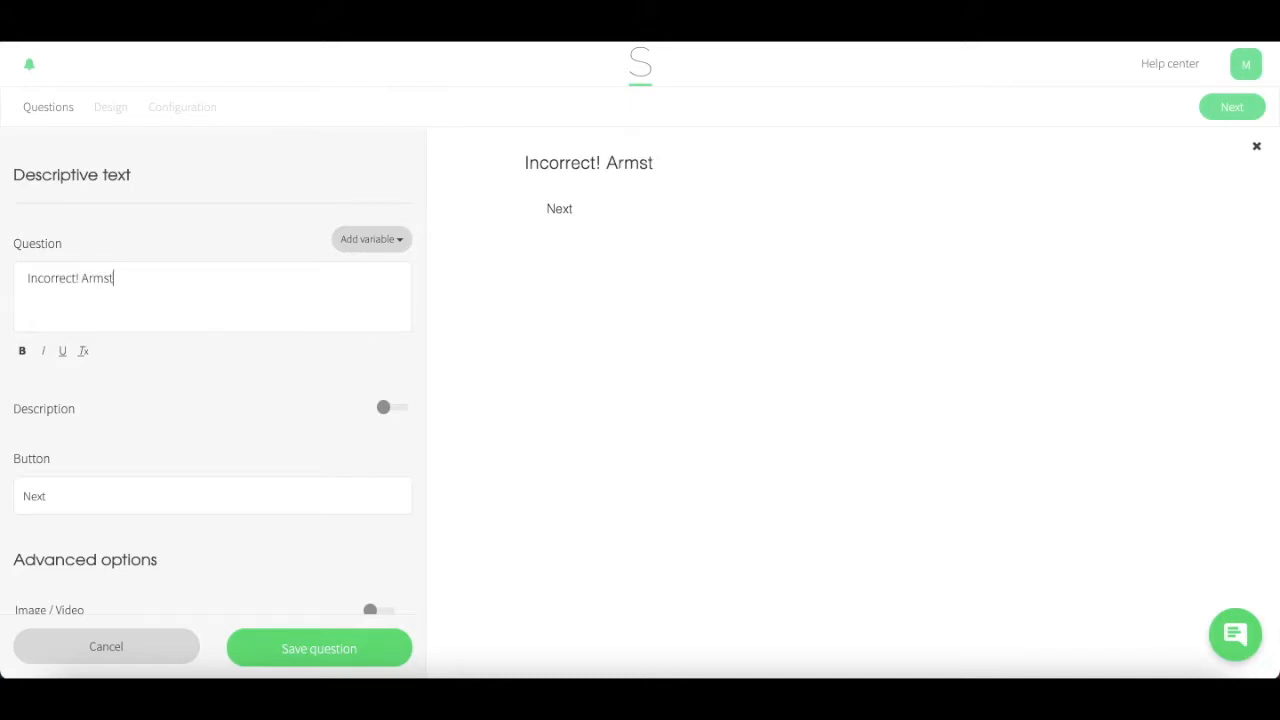
text(rong did walk on the moon first though...)
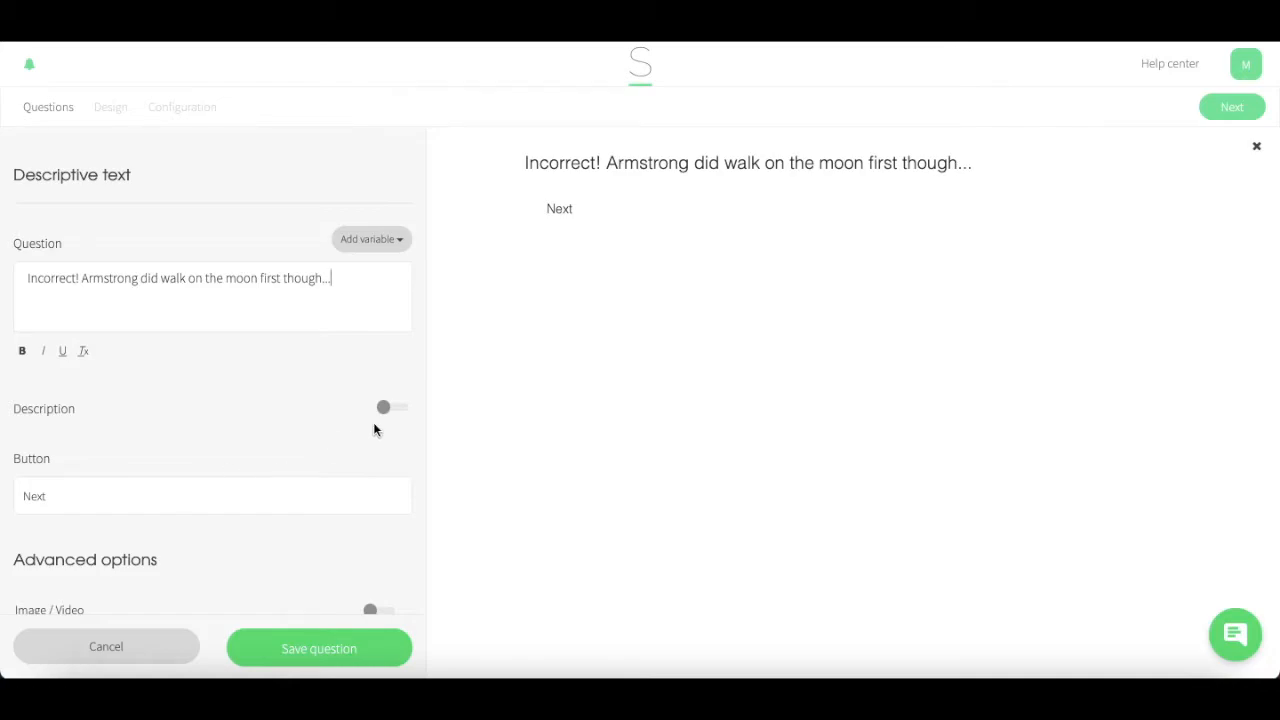
- Enable Image / Video on the Incorrect item, add a Giphy image found with "neil armstrong", and save the question
scroll(374, 500, down, 2)
click(376, 558)
click(182, 540)
click(300, 217)
text(neil armstrong)
key(Return)
scroll(935, 432, down, 4)
scroll(998, 405, down, 6)
scroll(998, 405, up, 10)
click(571, 465)
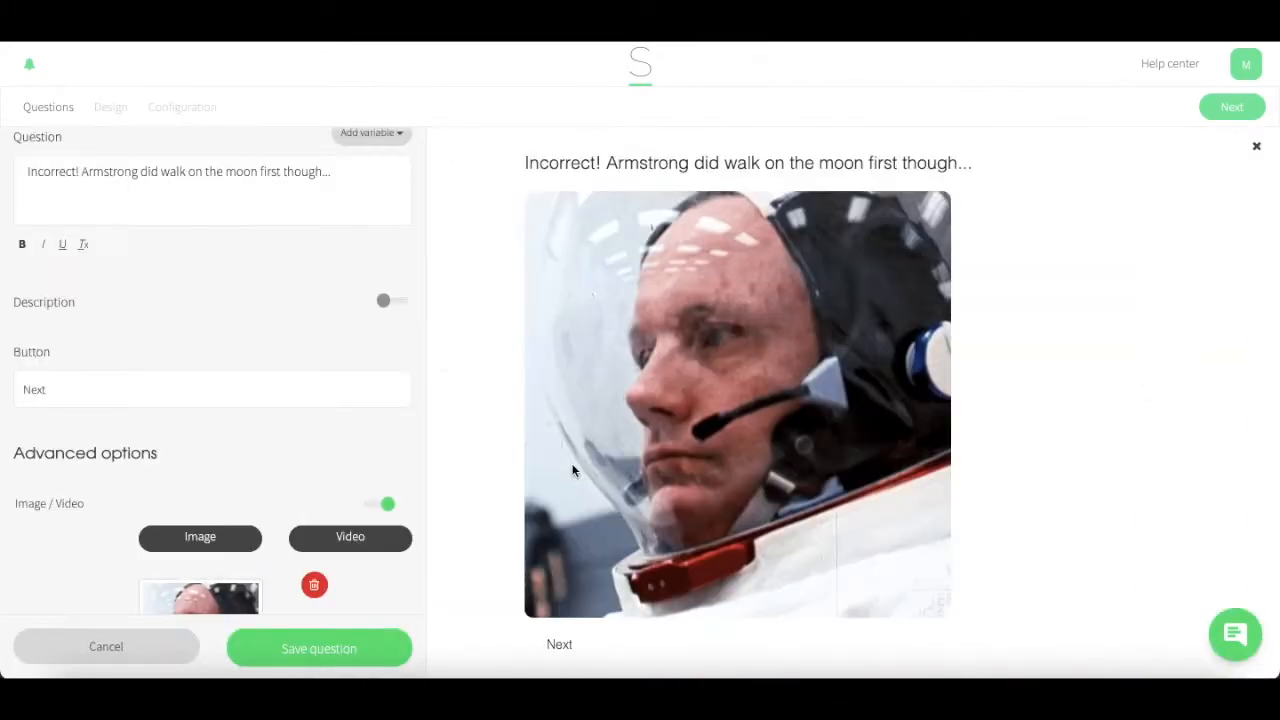
click(365, 664)
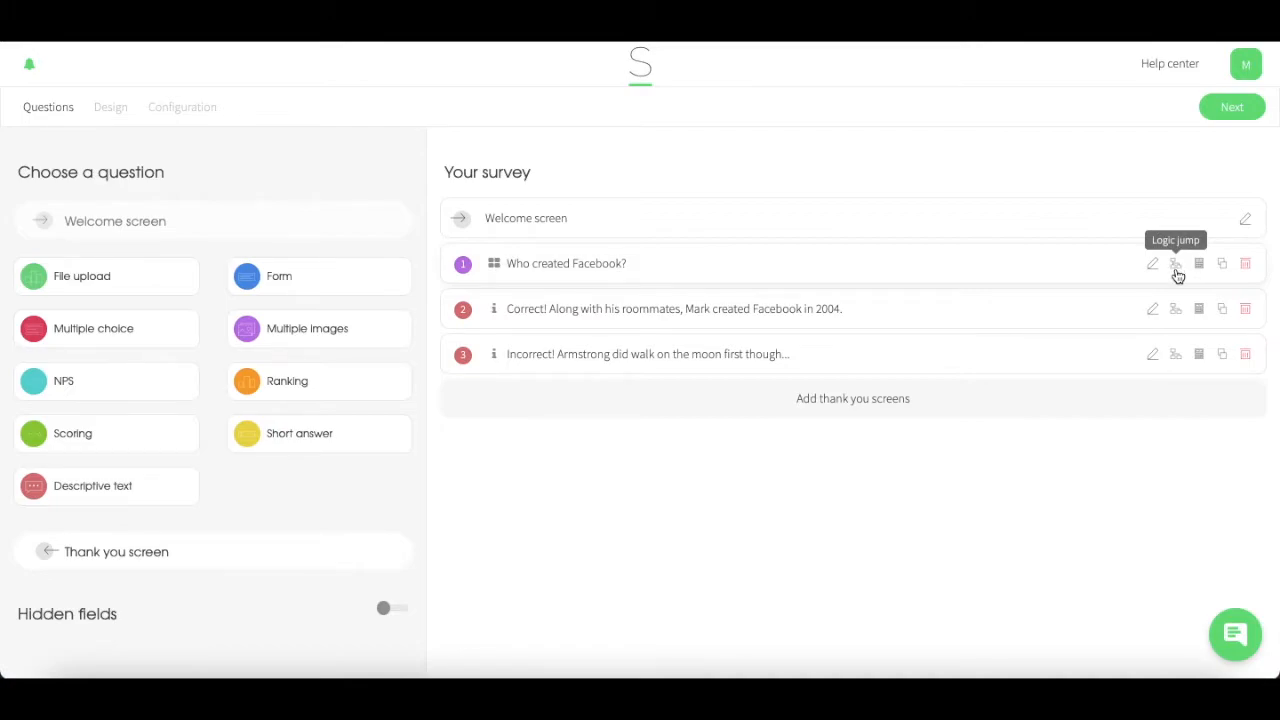
- Add a logic jump to "Who created Facebook?" sending Mark Zuckerberg answers to the Correct item, and choose the jump destination for other answers
click(1176, 265)
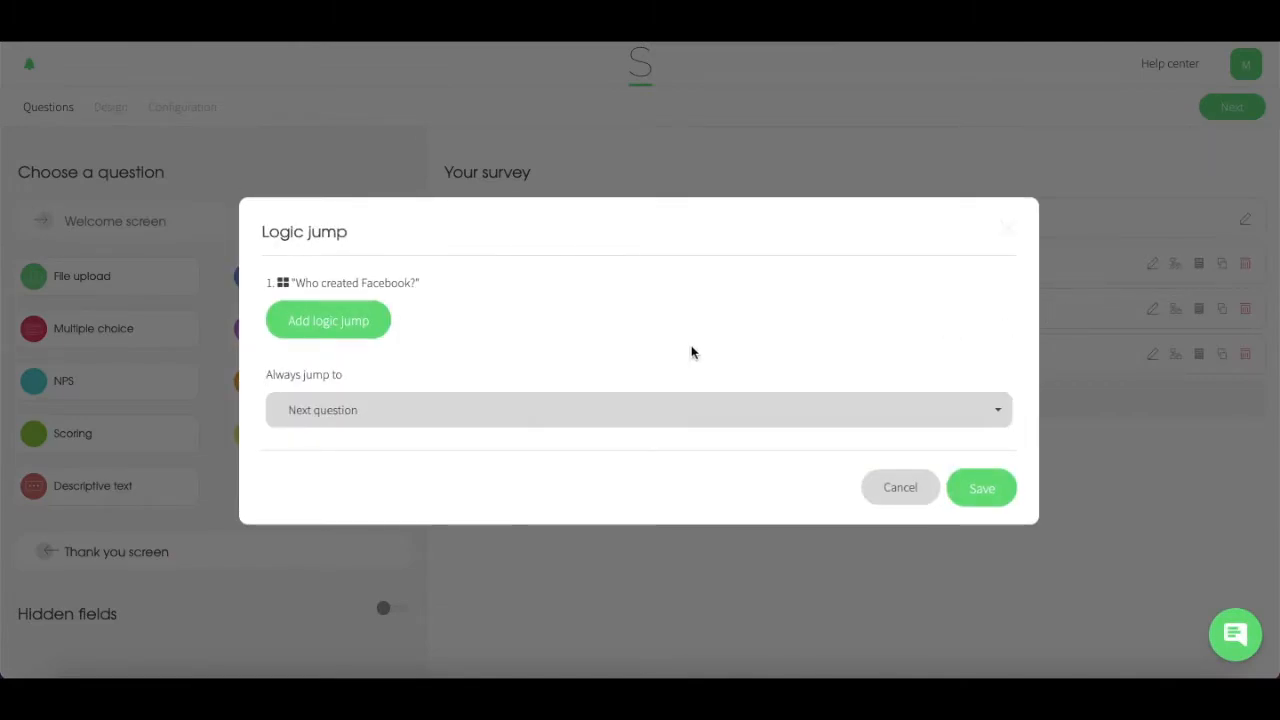
click(384, 327)
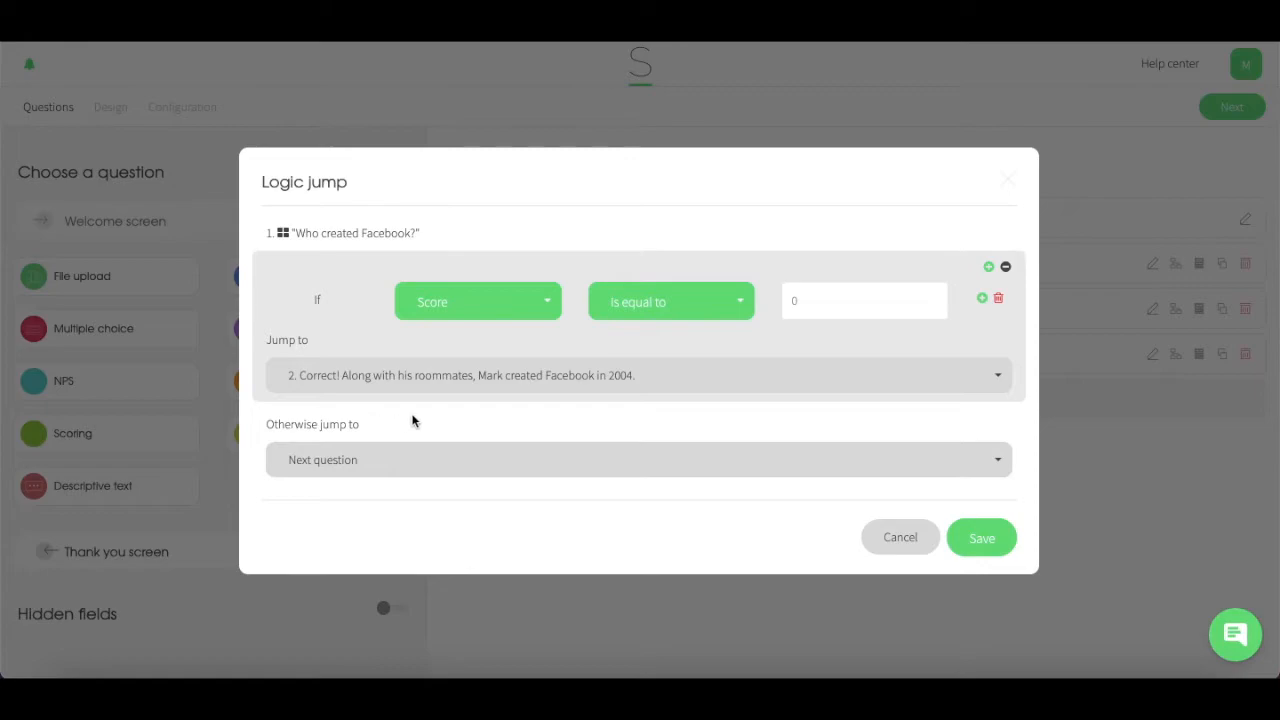
click(509, 303)
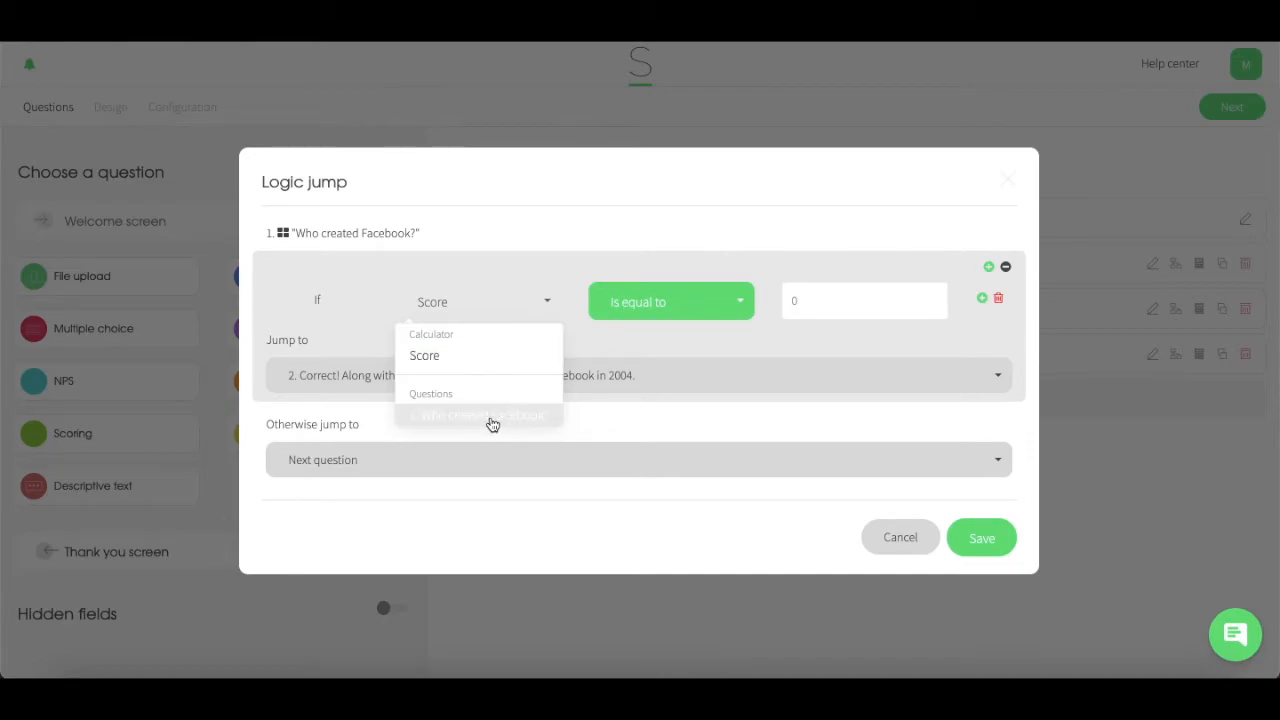
click(490, 418)
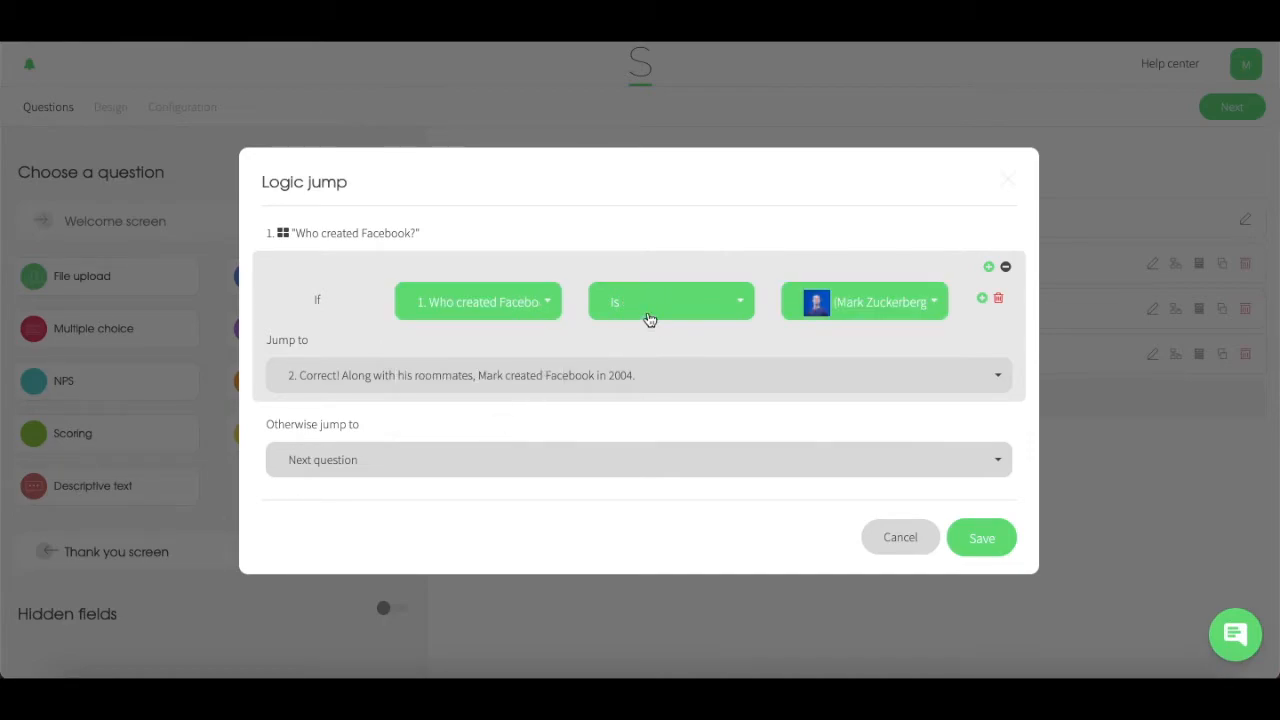
click(884, 318)
click(880, 340)
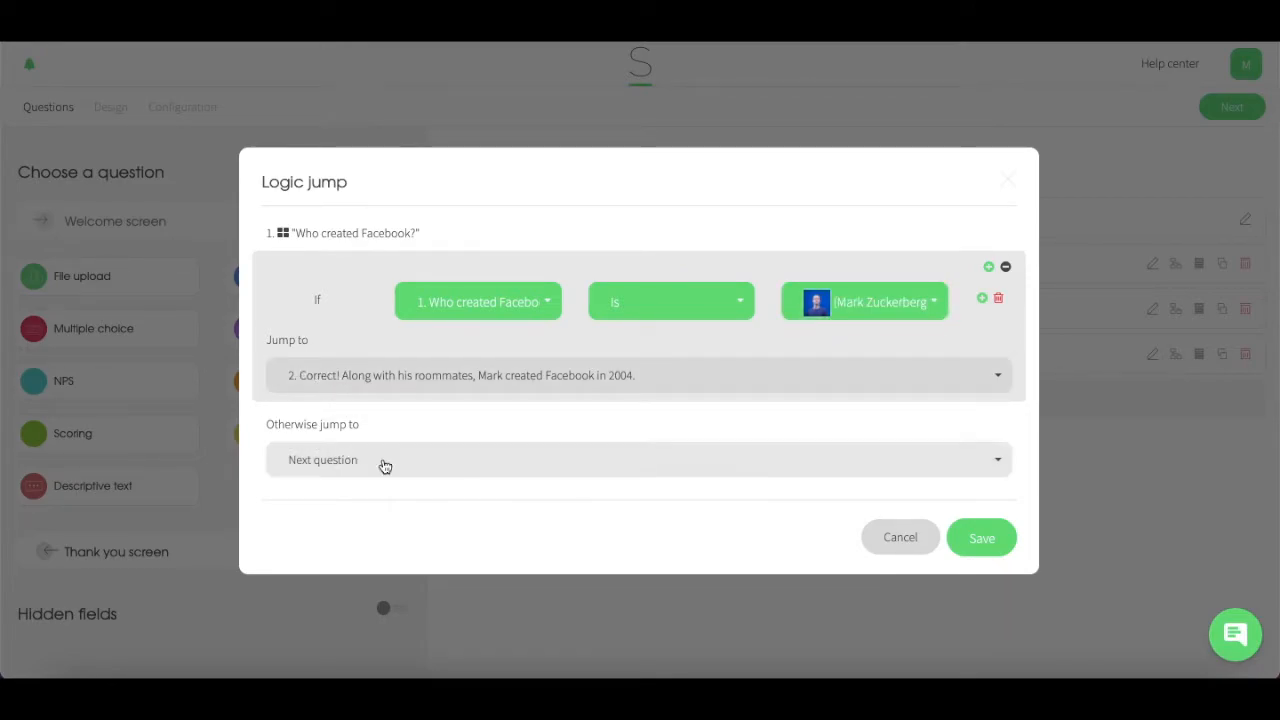
click(380, 461)
click(380, 550)
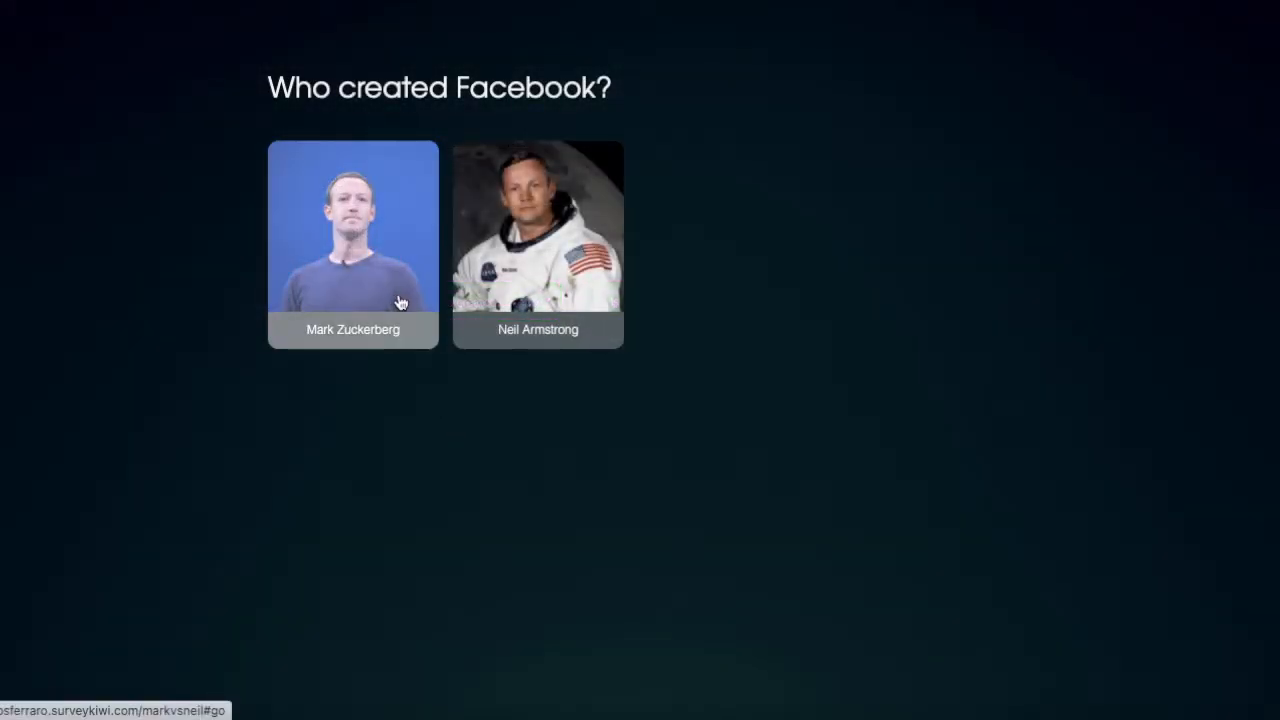
- Test the Facebook question with Mark Zuckerberg and Neil Armstrong, and the clothing survey's gender question with Female and Male
click(363, 256)
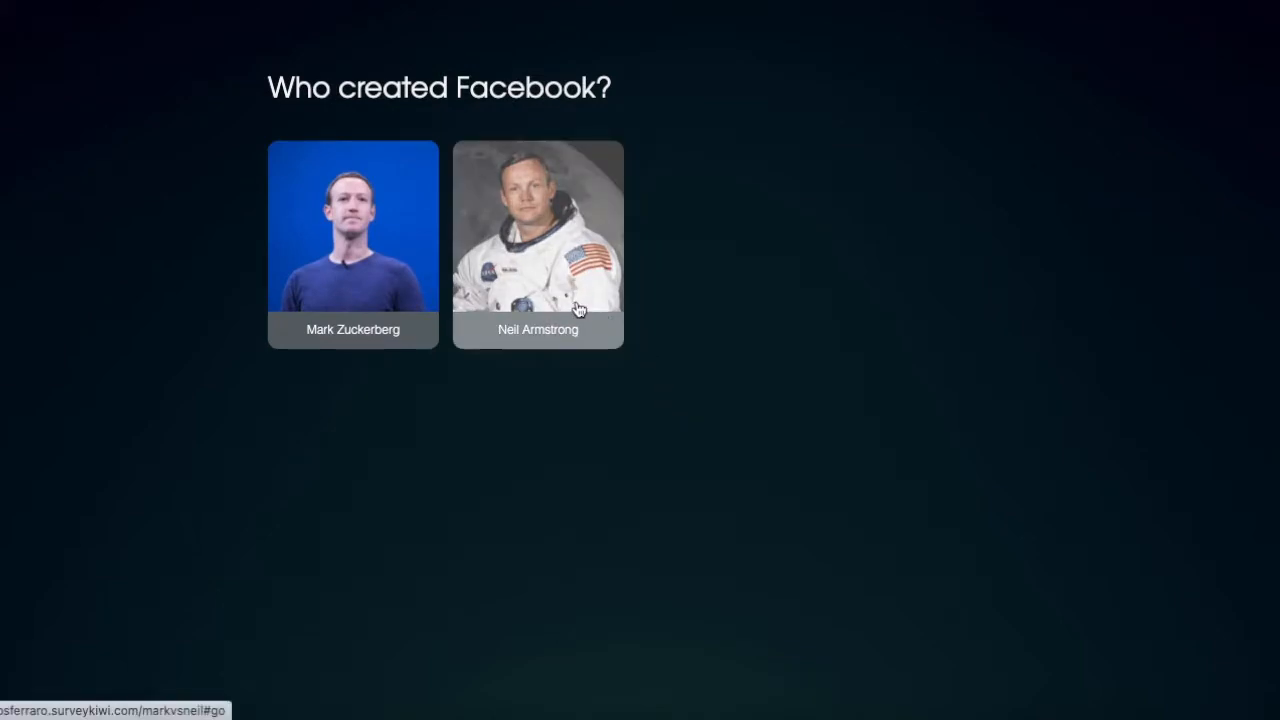
click(578, 309)
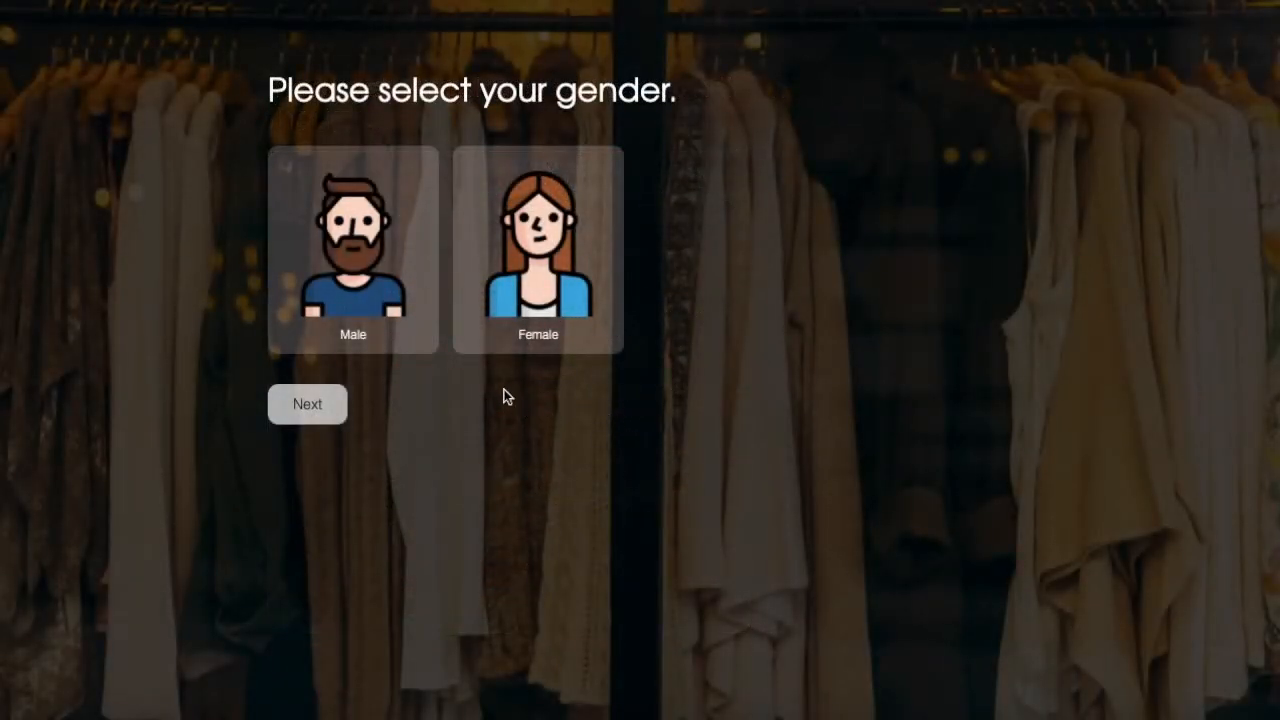
click(516, 273)
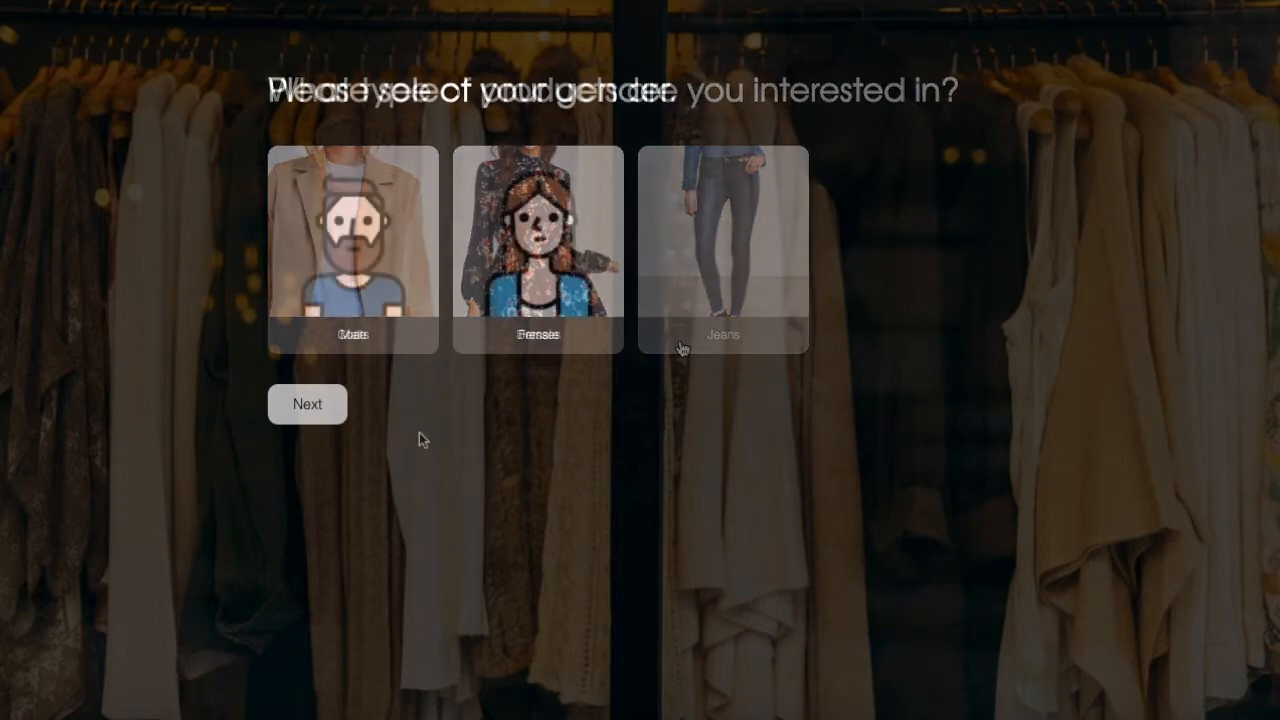
click(400, 297)
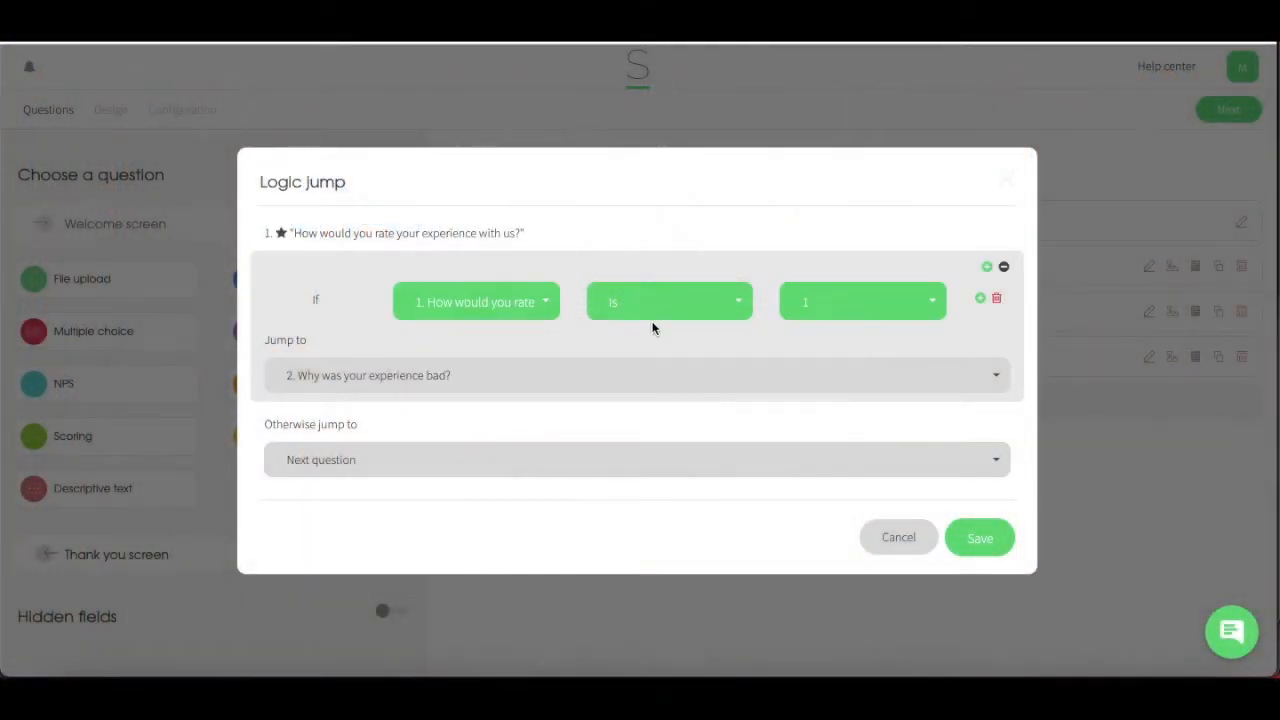
- Add an OR condition to the experience rating's logic jump for when the rating is 2
click(980, 298)
click(310, 328)
click(305, 390)
click(450, 340)
click(455, 435)
click(814, 330)
click(830, 382)
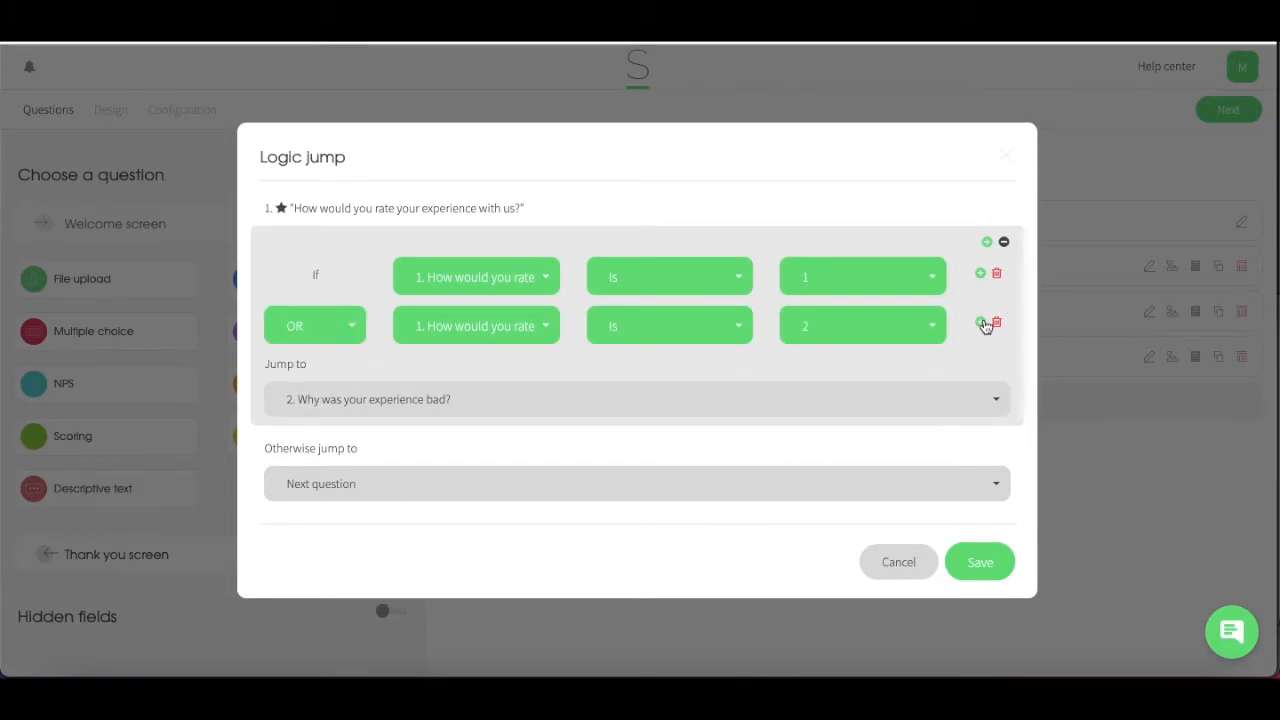
- Add another OR condition to the experience rating's logic jump for when the rating is 3
click(981, 323)
click(310, 350)
click(306, 409)
click(470, 350)
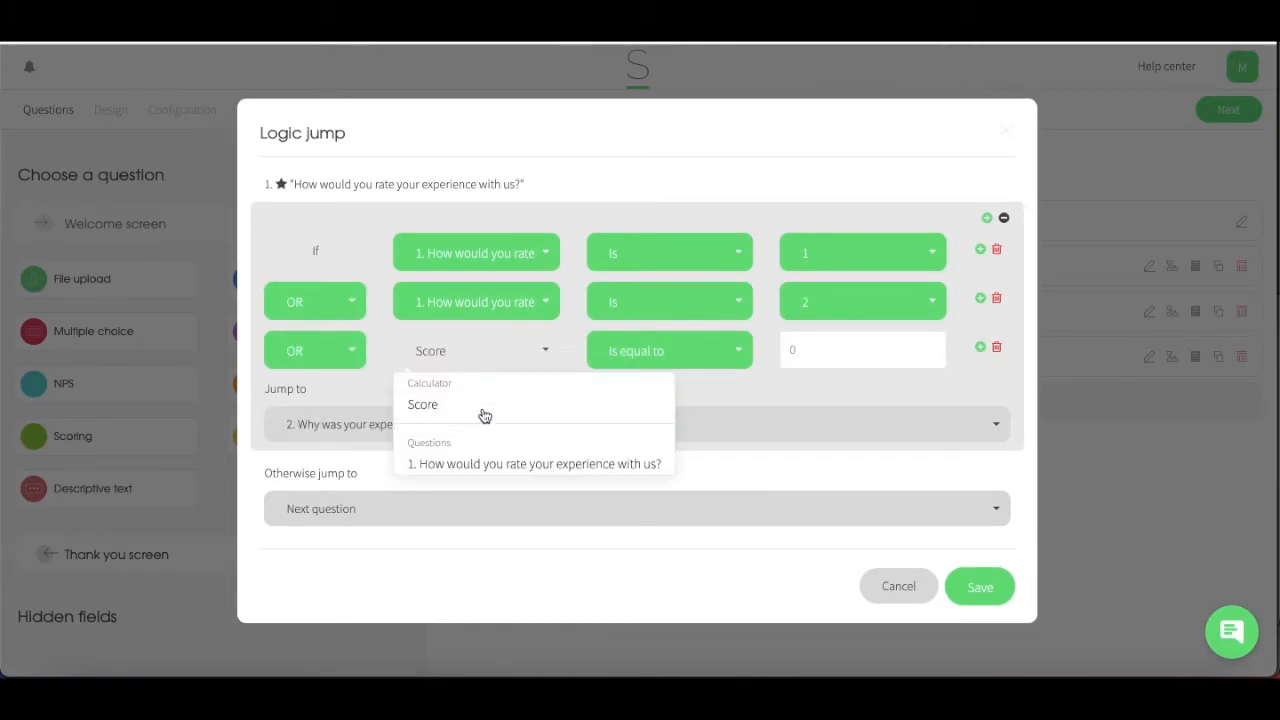
click(480, 464)
click(850, 350)
click(838, 430)
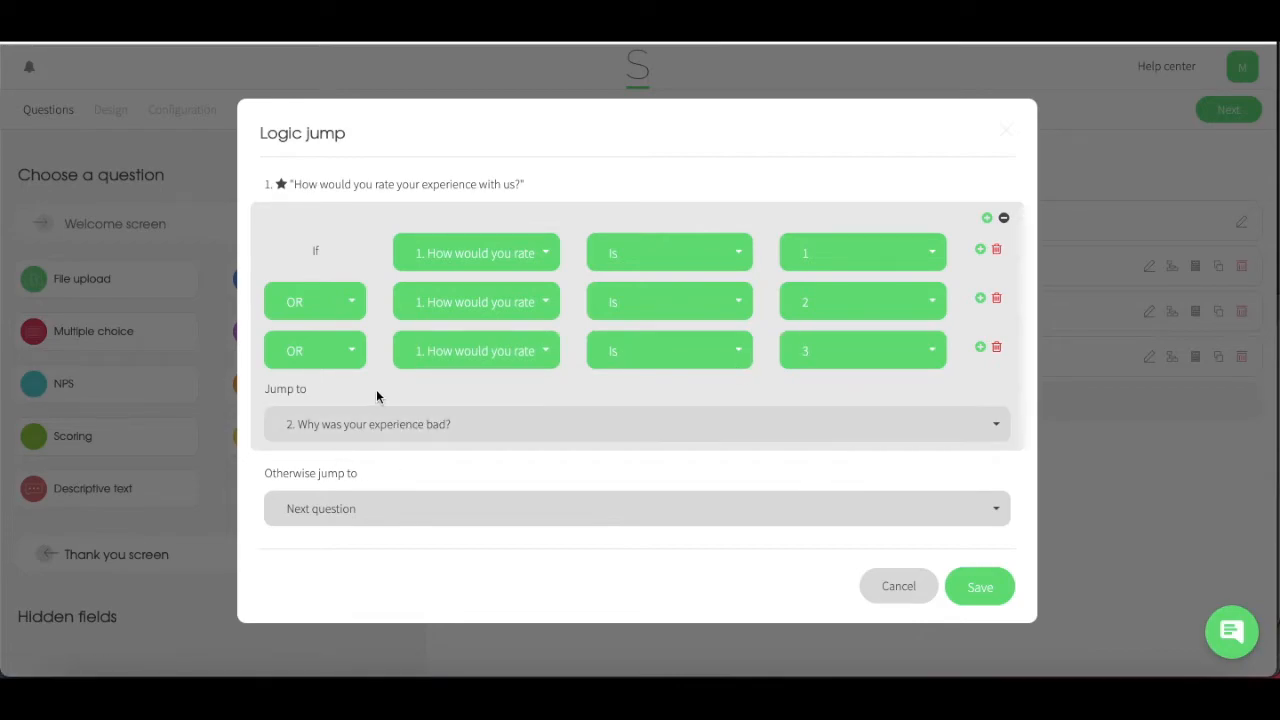
- Add a second logic jump to the experience rating question for when the rating is 8
click(986, 217)
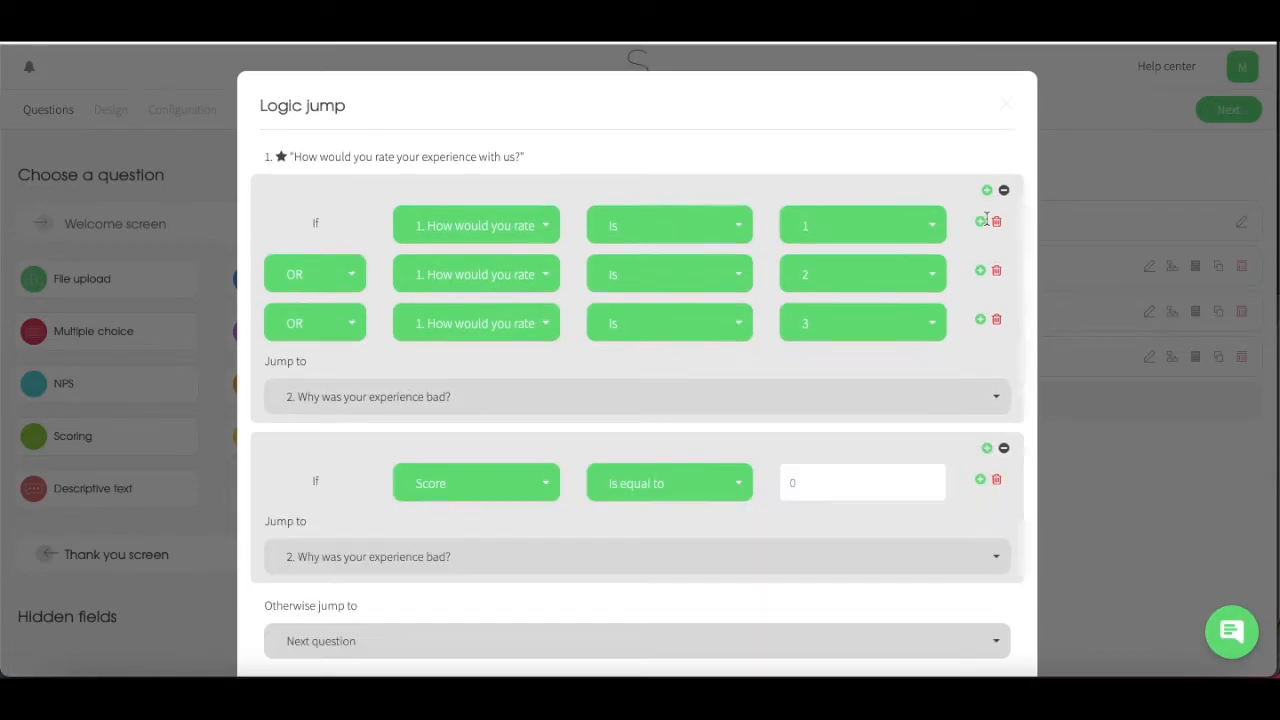
scroll(480, 528, down, 1)
click(480, 442)
click(480, 550)
click(667, 451)
click(668, 468)
click(866, 446)
scroll(837, 520, down, 3)
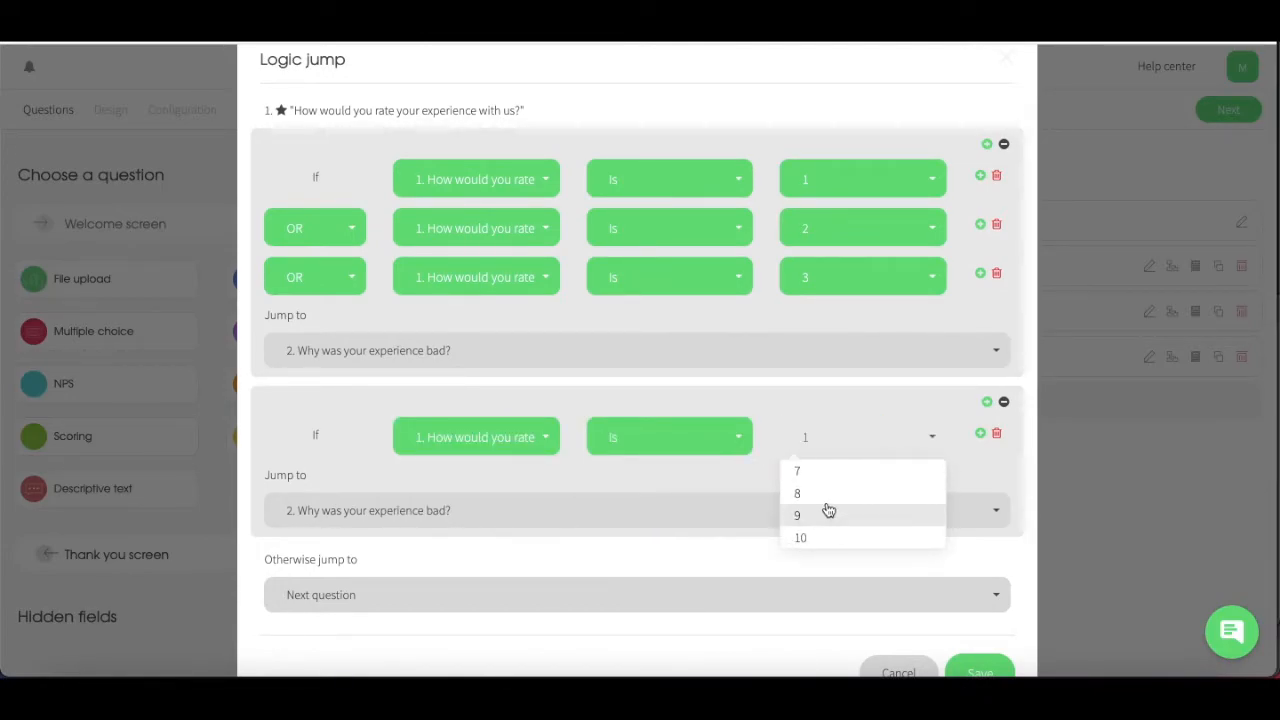
click(830, 515)
- Add an OR condition to the second logic jump for when the experience rating is 9
click(980, 434)
click(307, 487)
click(305, 528)
click(456, 486)
click(463, 609)
click(866, 486)
click(854, 582)
- Add another OR condition to the second logic jump for when the experience rating is 10
click(980, 482)
click(330, 545)
click(334, 590)
click(491, 535)
click(482, 646)
click(820, 537)
scroll(830, 600, down, 2)
click(832, 630)
- Send the second logic jump to the question "What made your experience great?"
scroll(555, 577, down, 1)
click(474, 577)
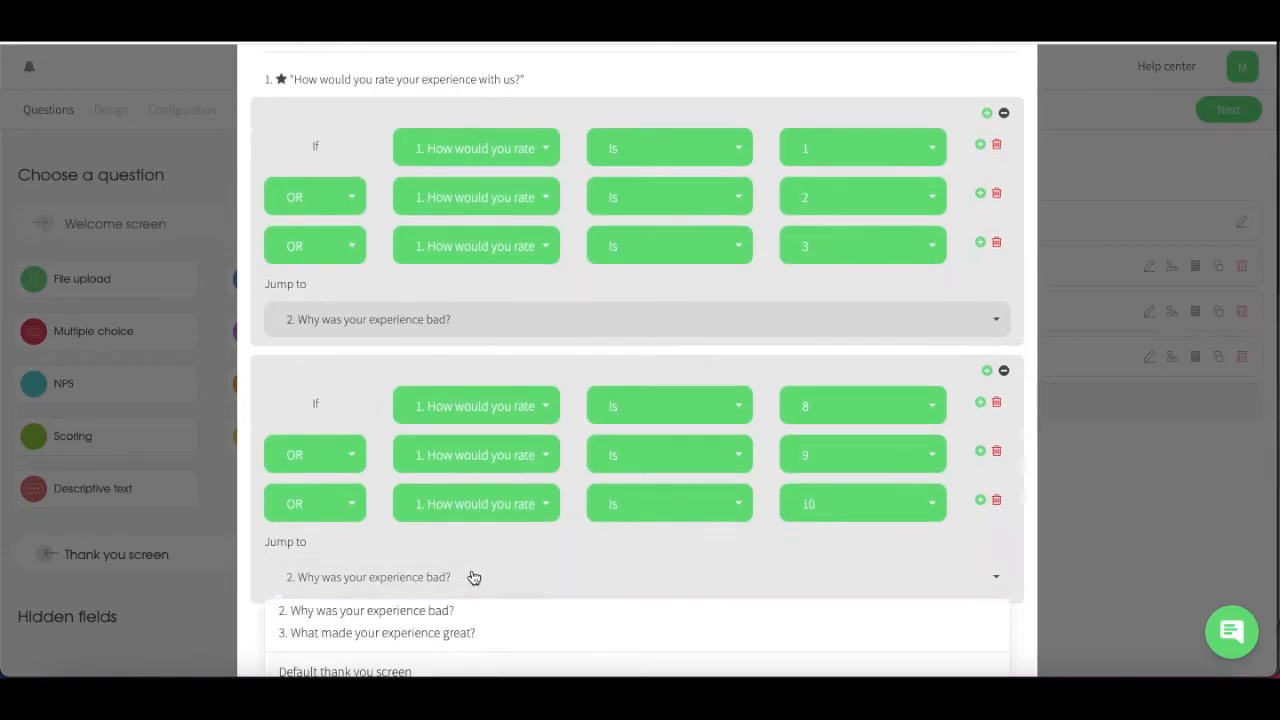
click(475, 641)
scroll(651, 586, up, 1)
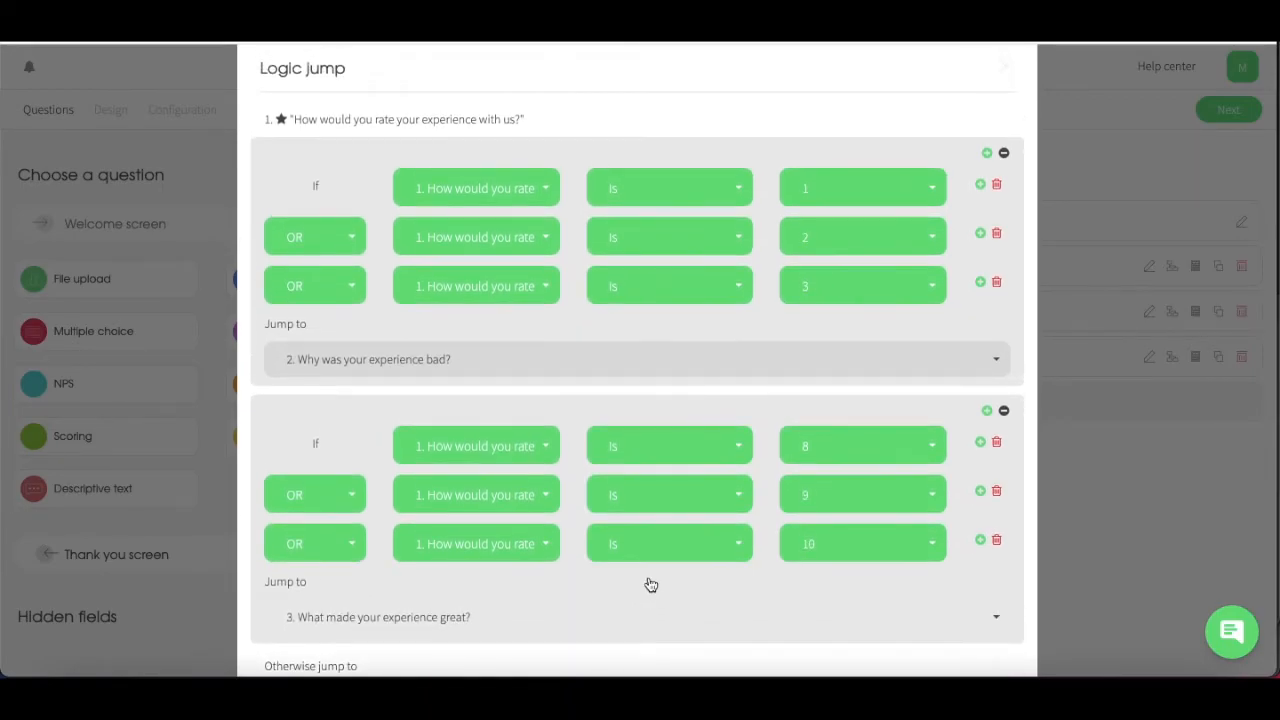
- Add a logic jump to clothing survey question 4, the experience rating, for when the gender answer is Female
click(1172, 403)
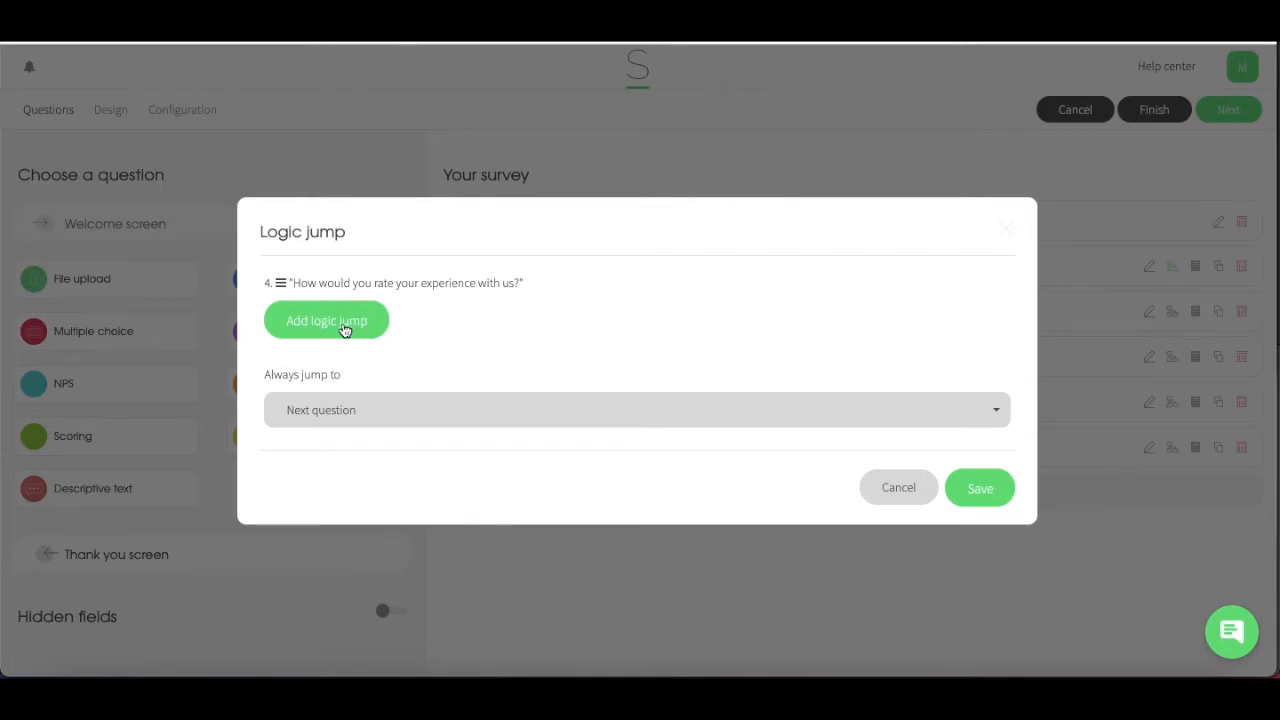
click(340, 322)
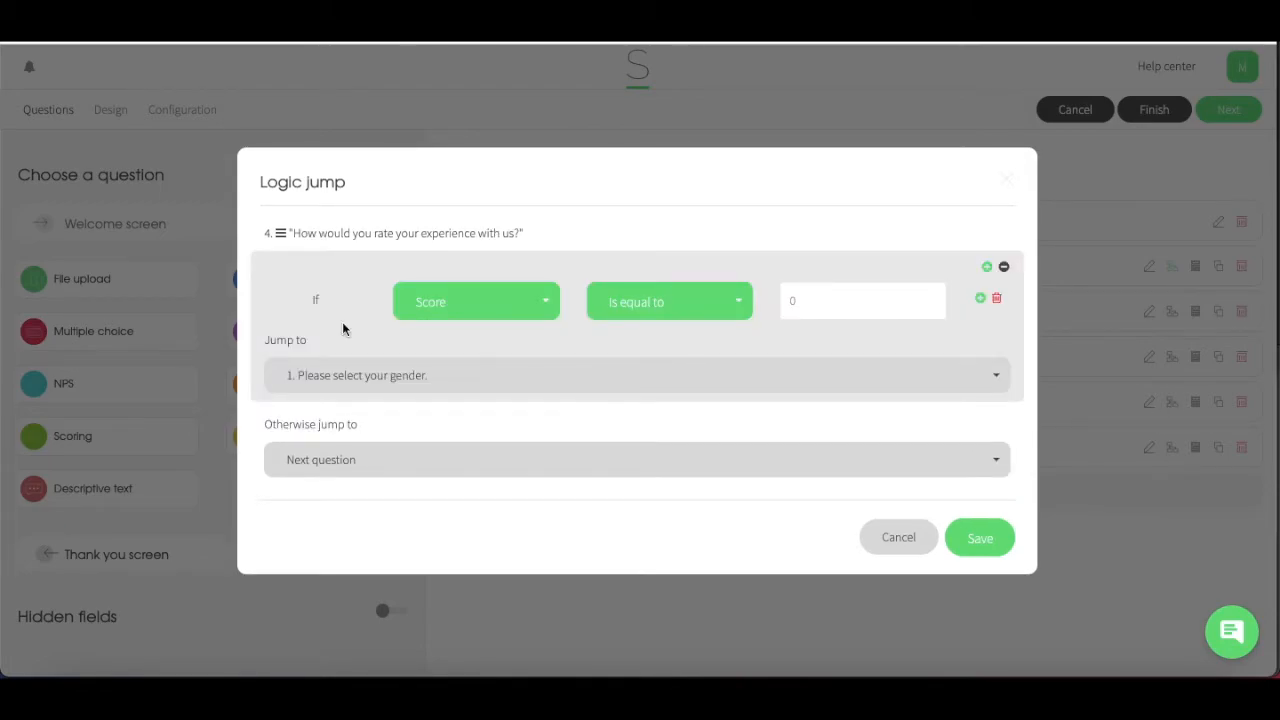
click(463, 311)
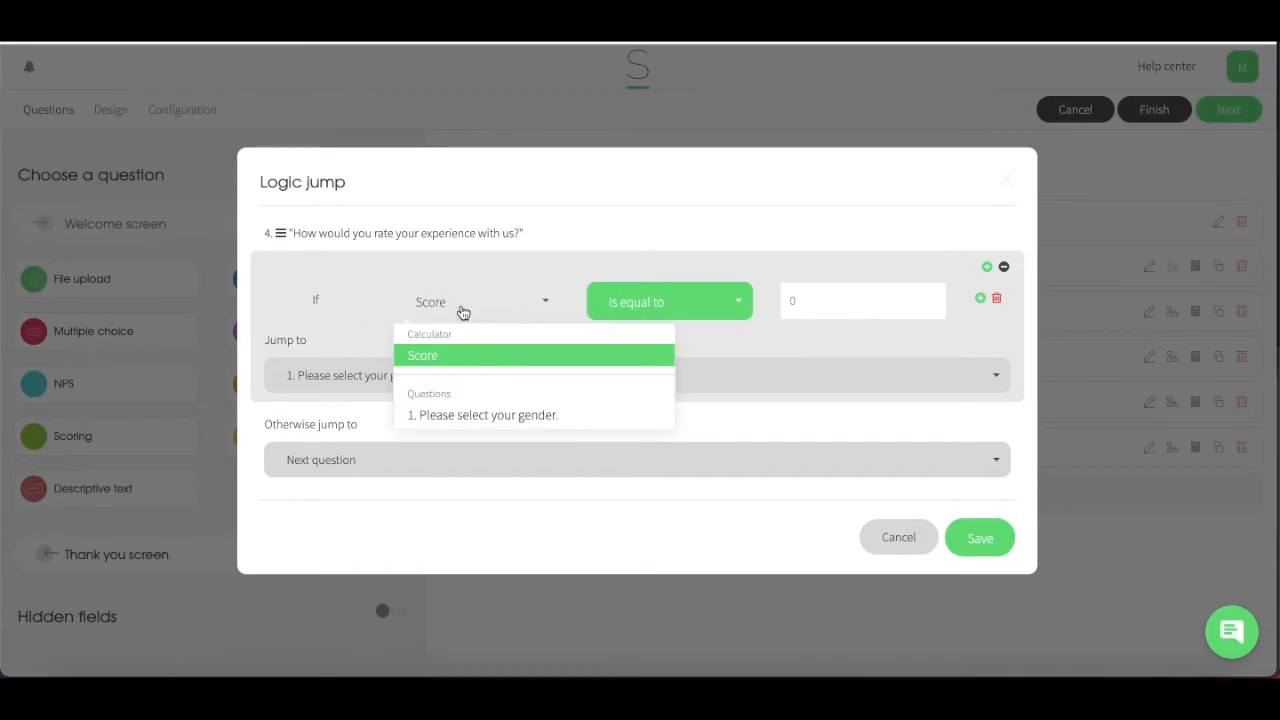
click(484, 416)
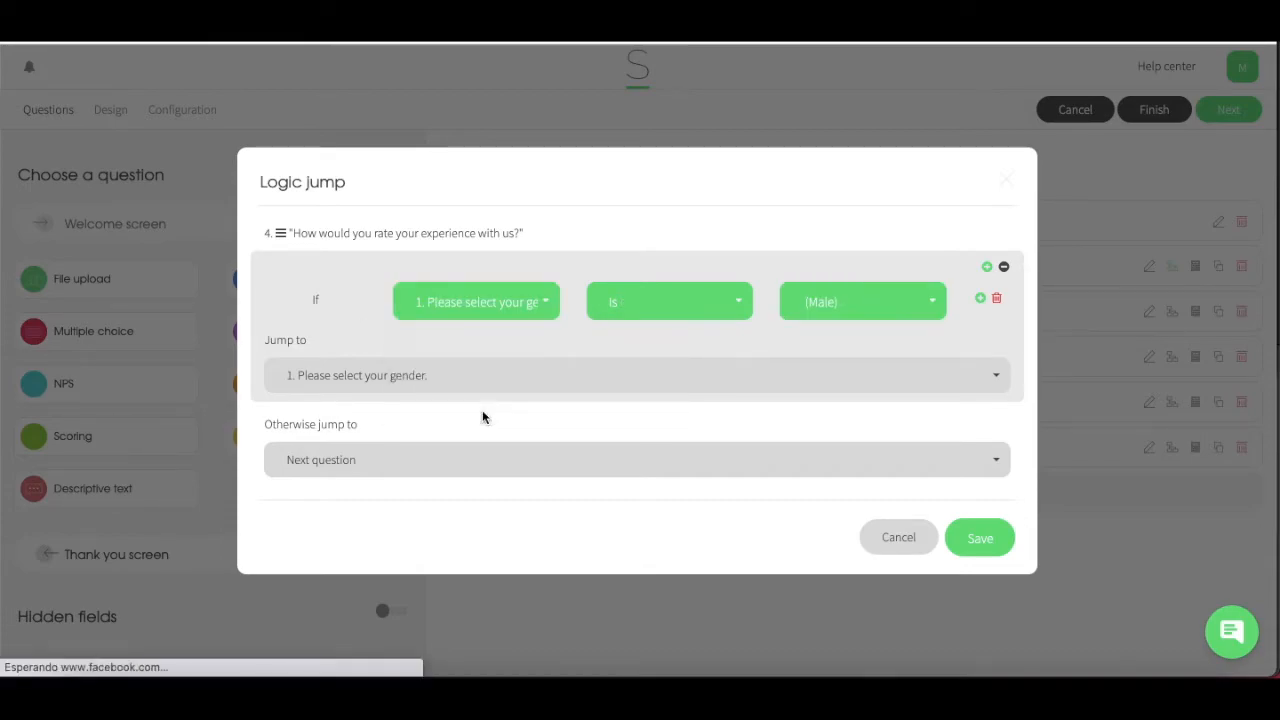
click(822, 303)
click(846, 370)
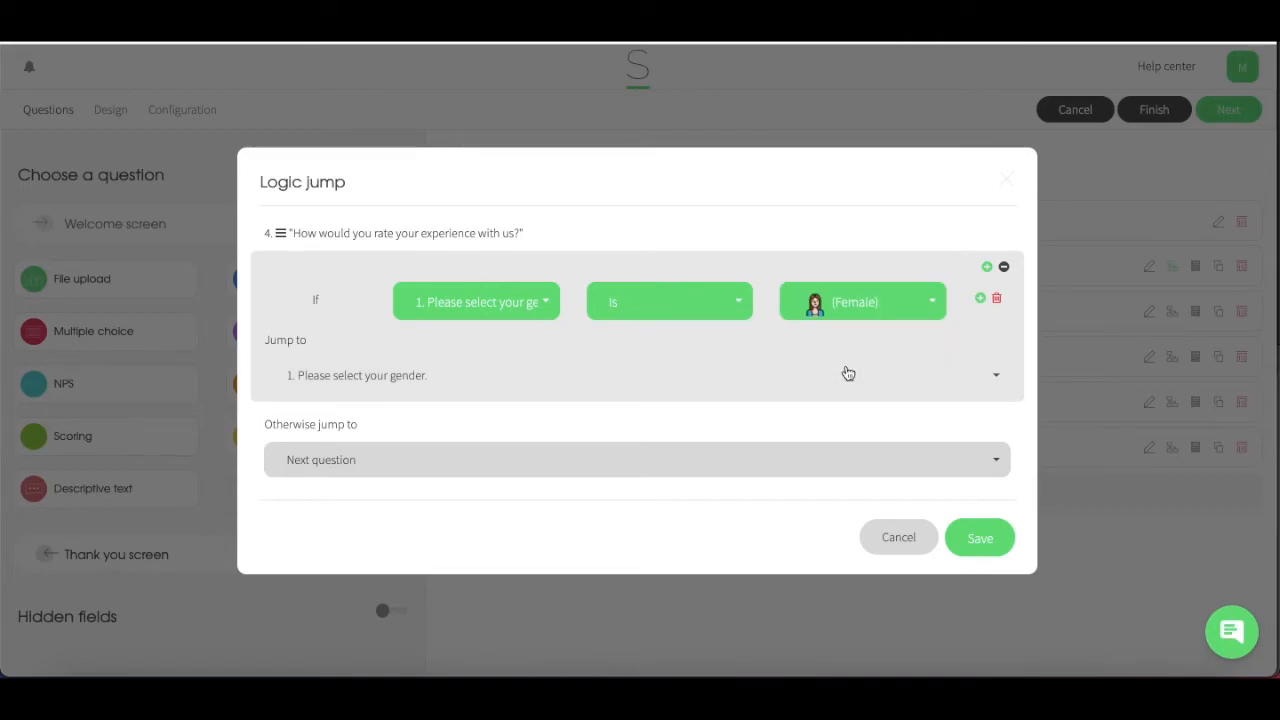
- Add an AND condition for when "How would you rate your experience with us?" is Great
click(980, 300)
click(344, 321)
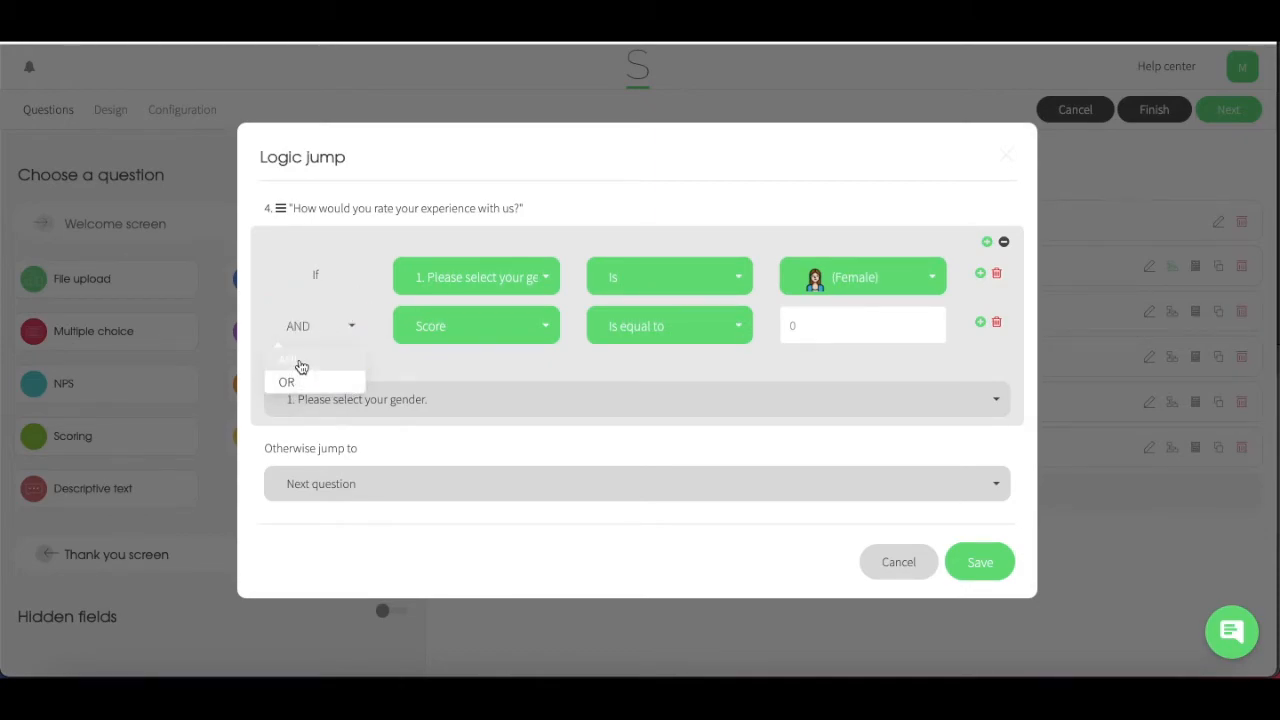
click(301, 366)
click(455, 329)
scroll(478, 413, down, 2)
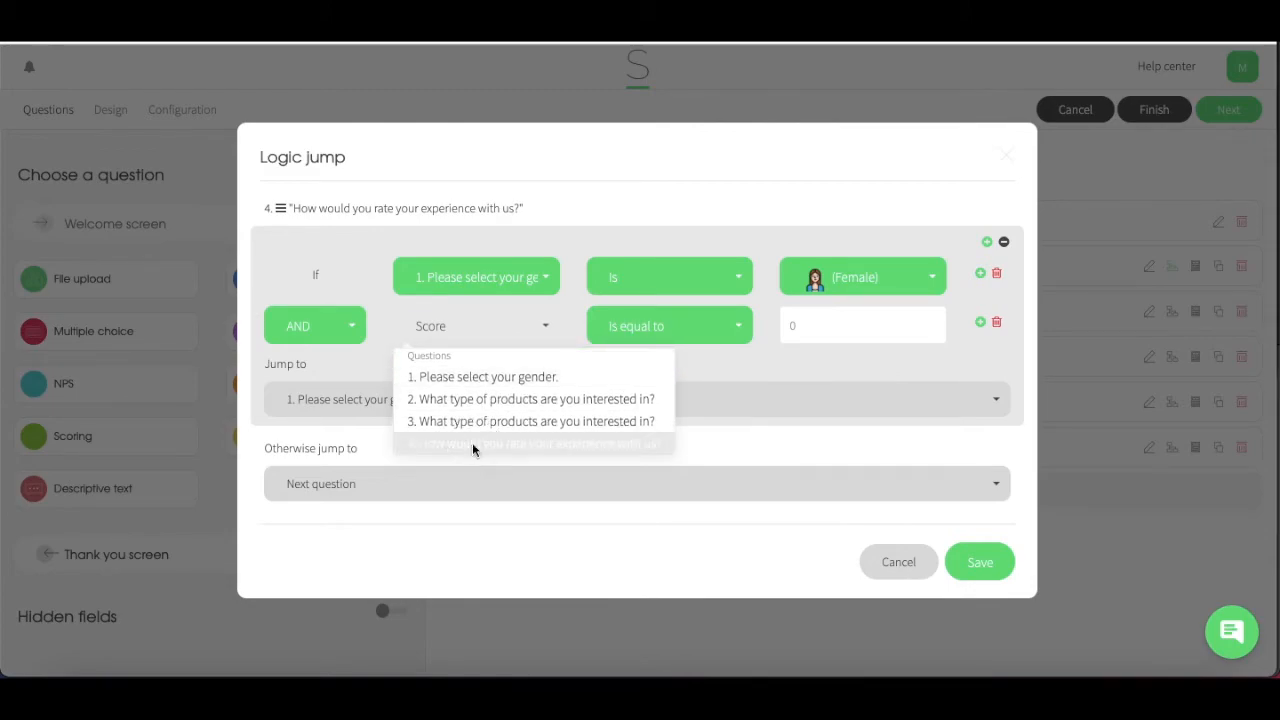
click(475, 447)
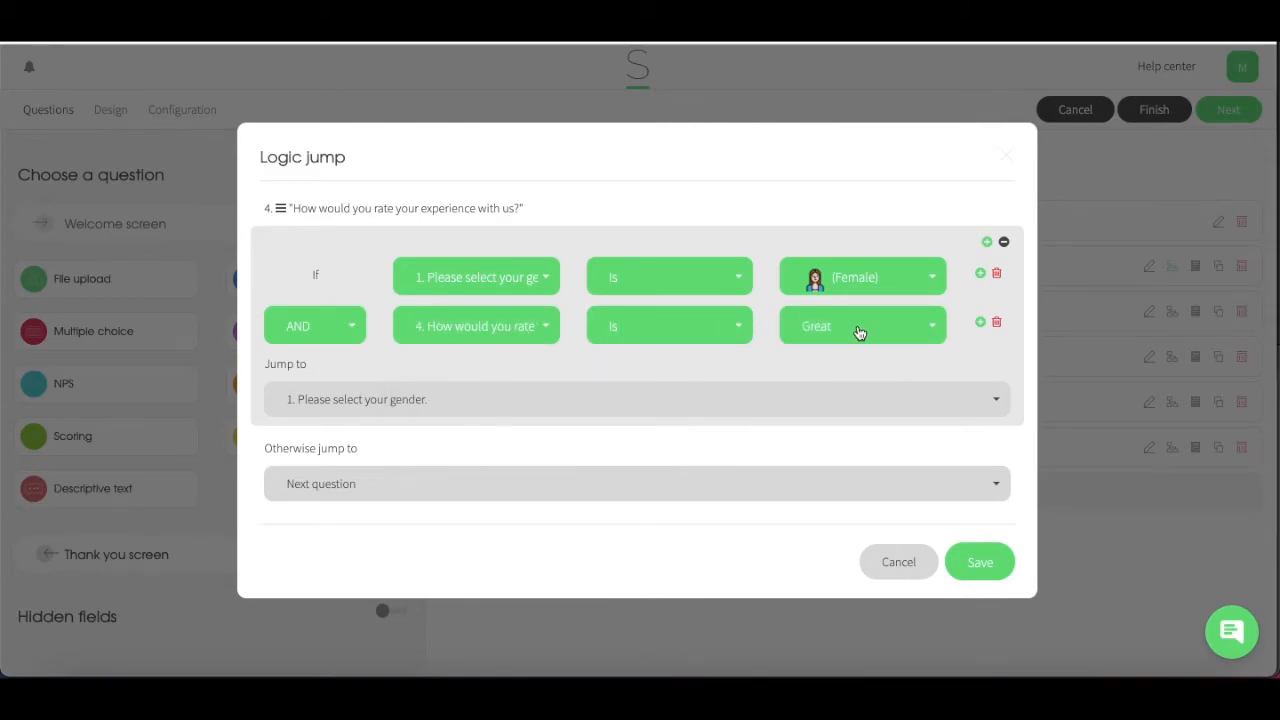
- Send this jump to "What would you say was your favorite thing about us?" and save the logic
click(477, 398)
click(438, 480)
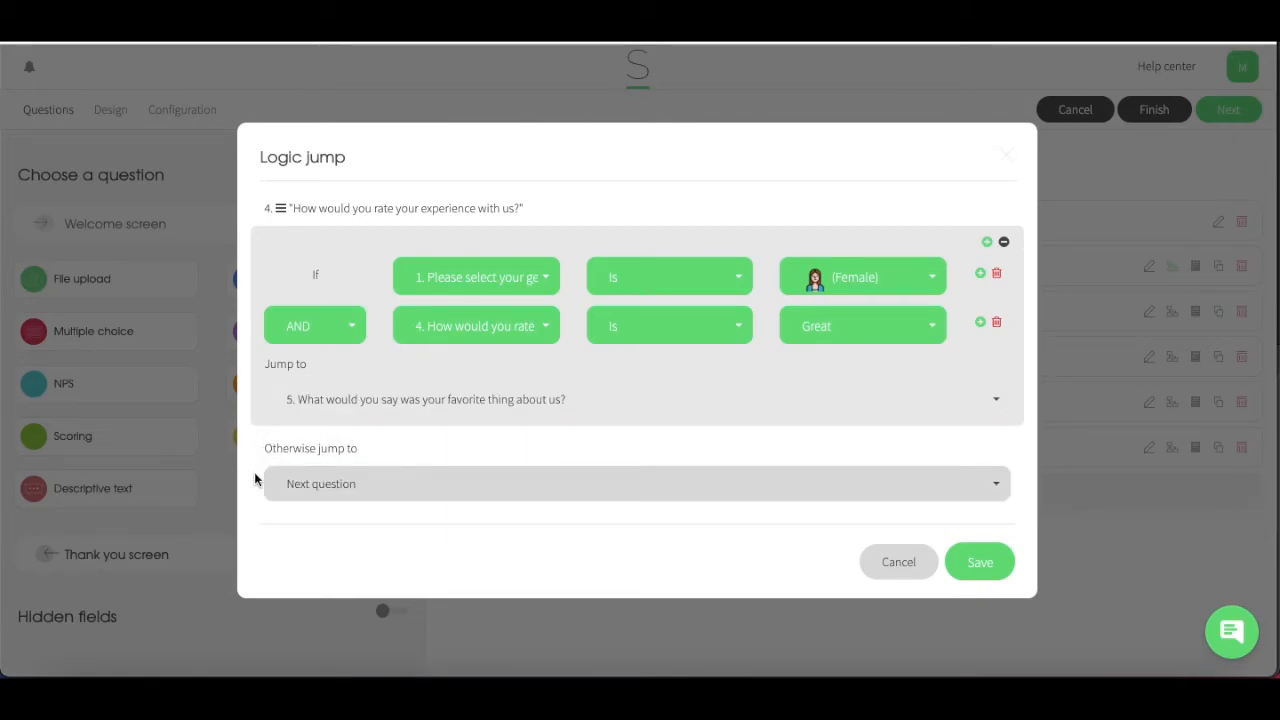
click(980, 566)
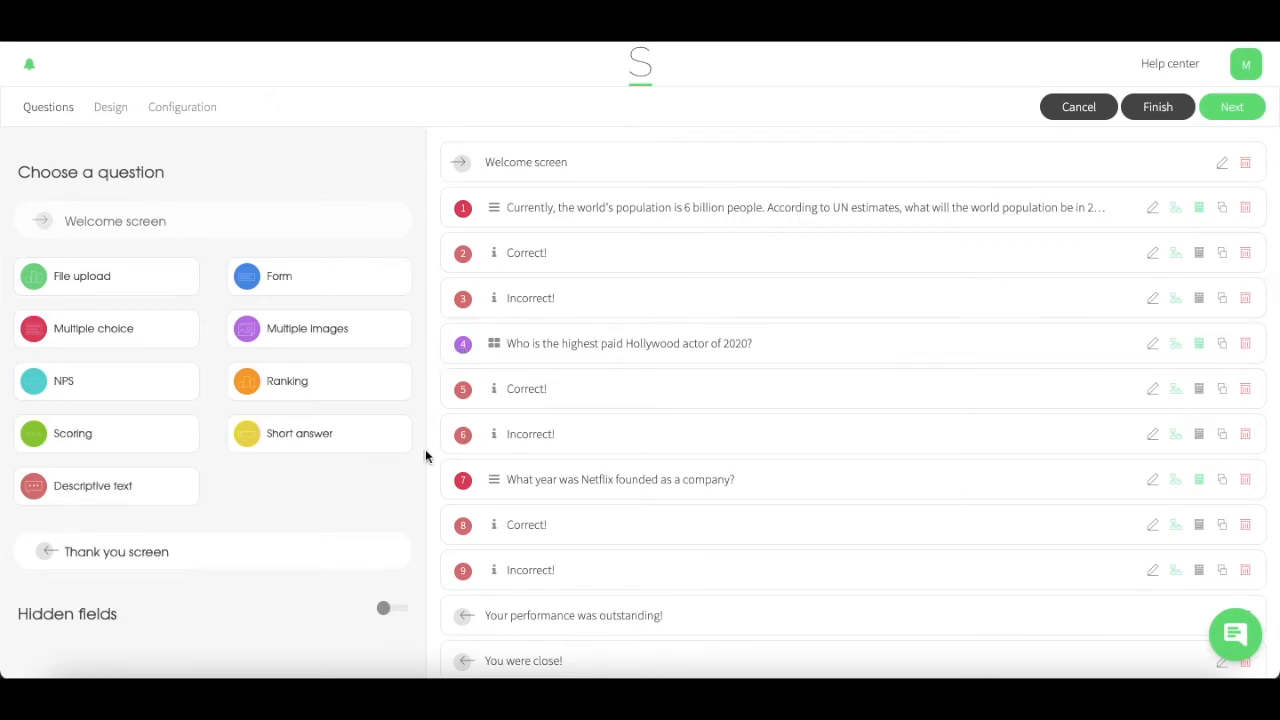
- Add a logic jump to item 8, "Correct!", sending a score equal to 3 to "Your performance was outstanding!"
scroll(461, 479, down, 2)
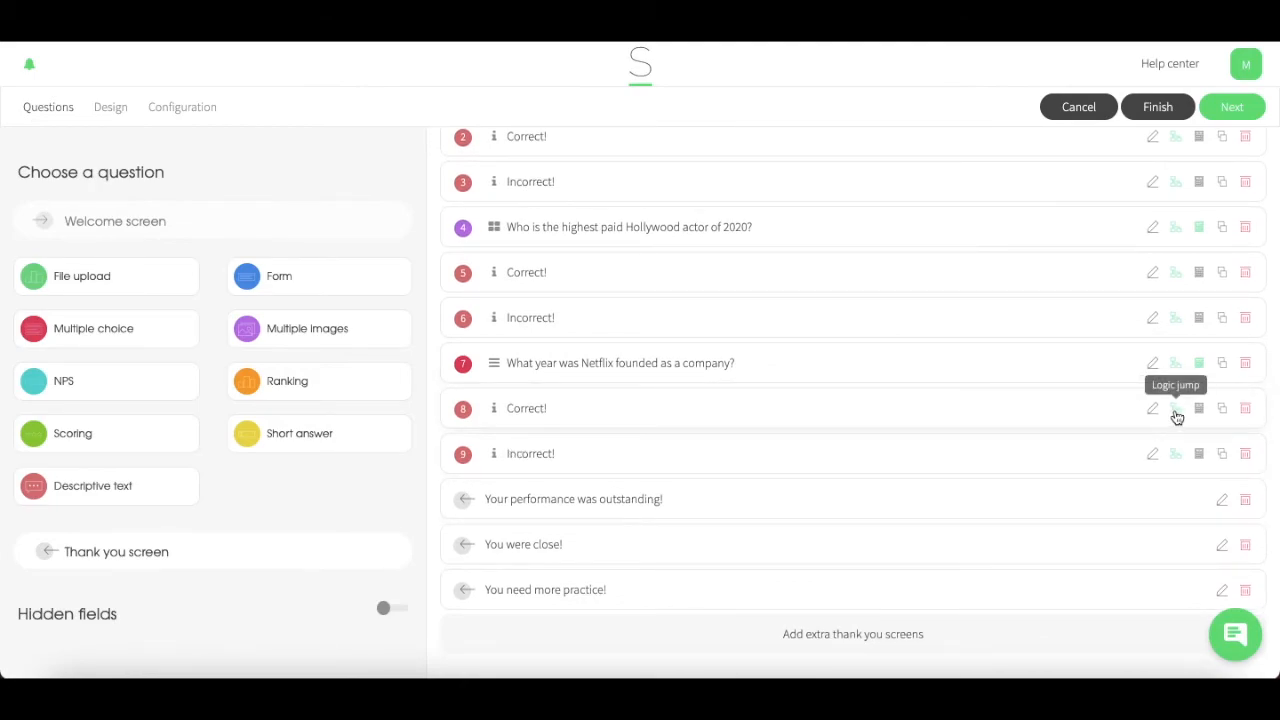
click(1176, 410)
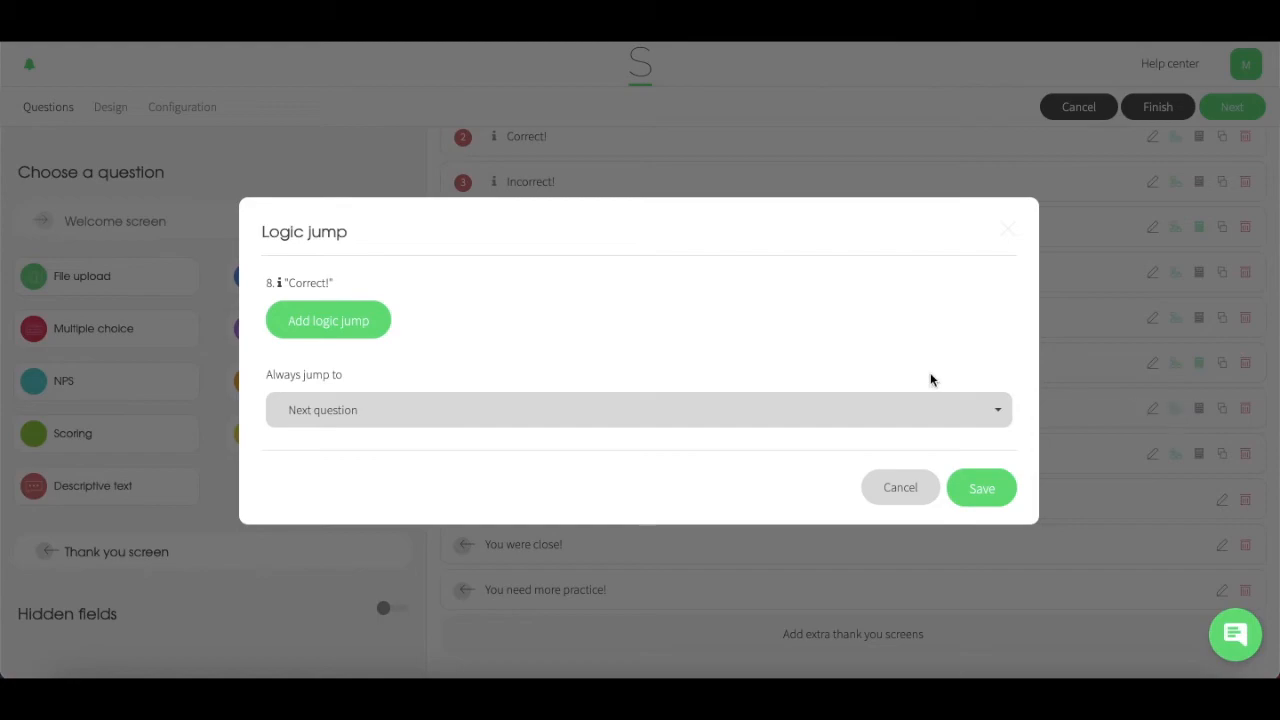
click(377, 318)
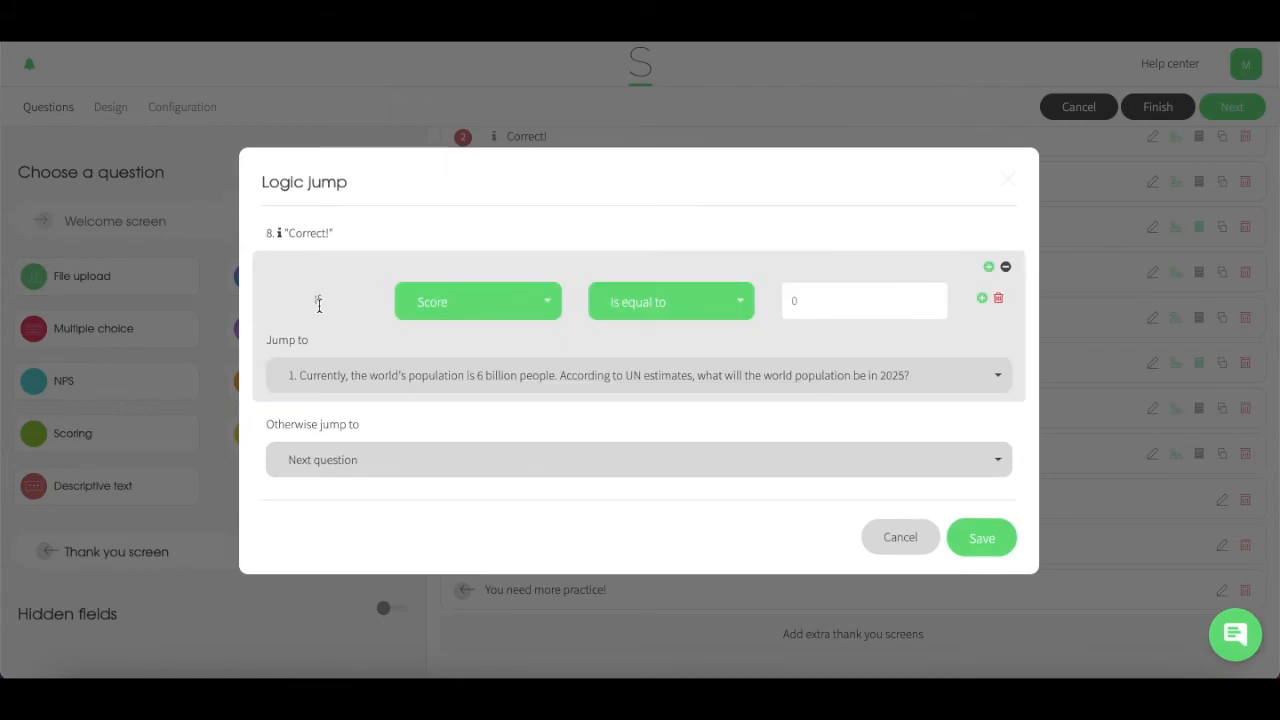
click(809, 304)
click(455, 386)
scroll(451, 423, down, 5)
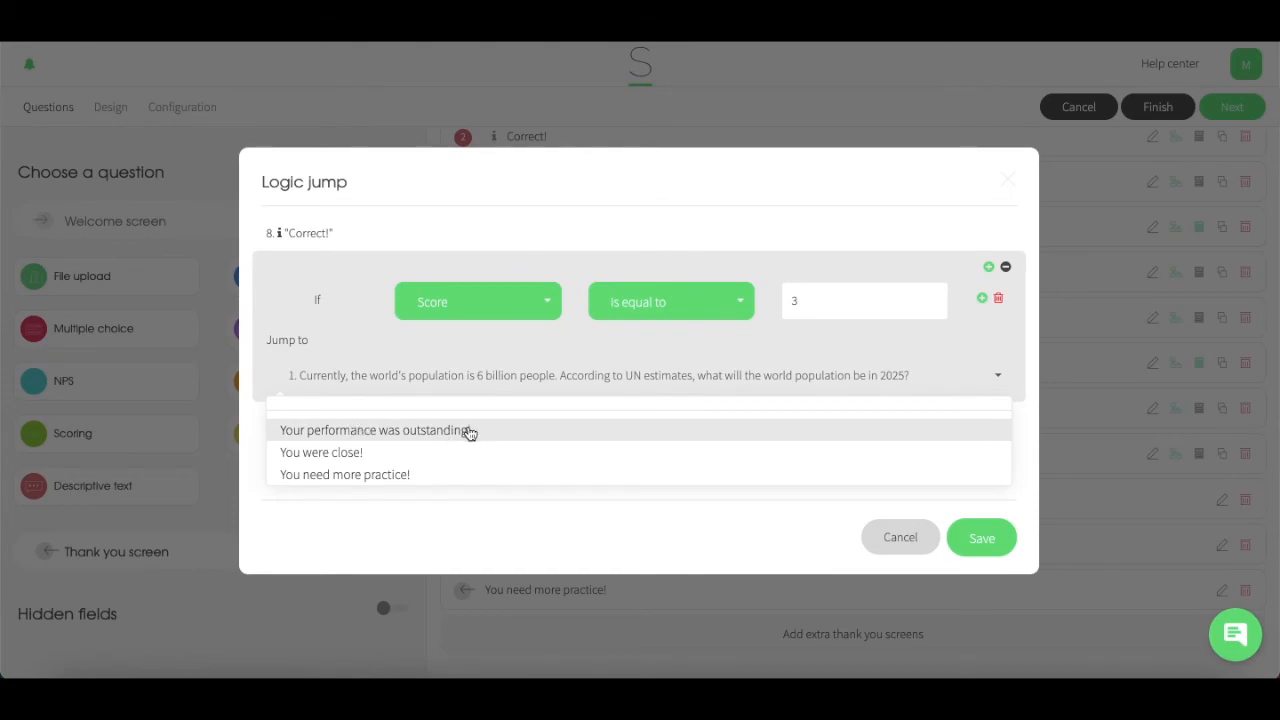
click(470, 432)
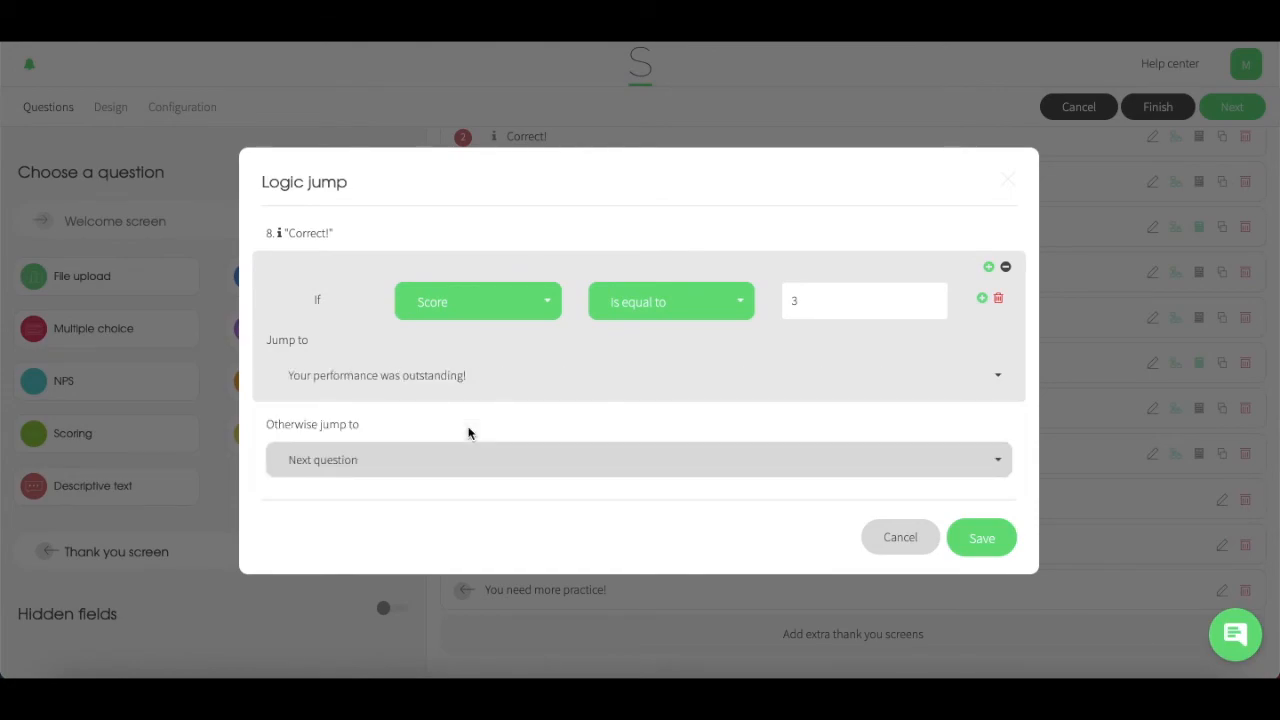
- Add a second logic jump to item 8 sending a score equal to 2 to "You were close!"
click(983, 299)
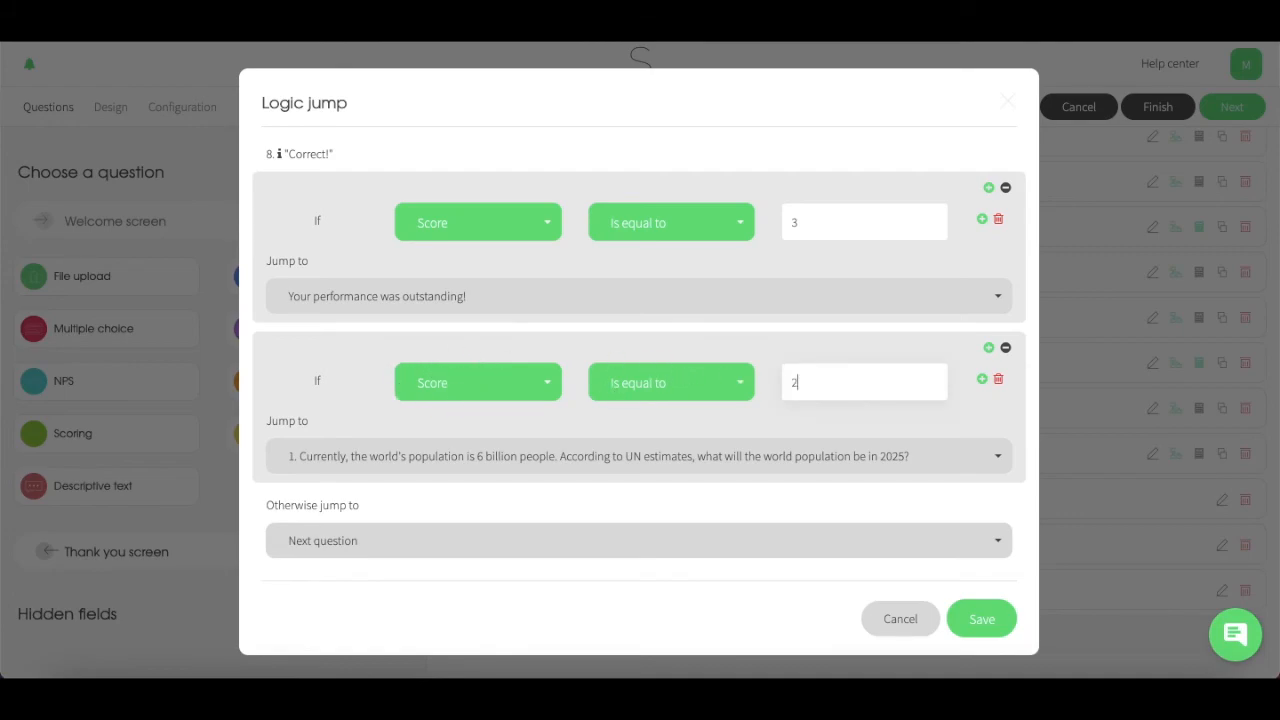
click(503, 465)
scroll(499, 512, down, 5)
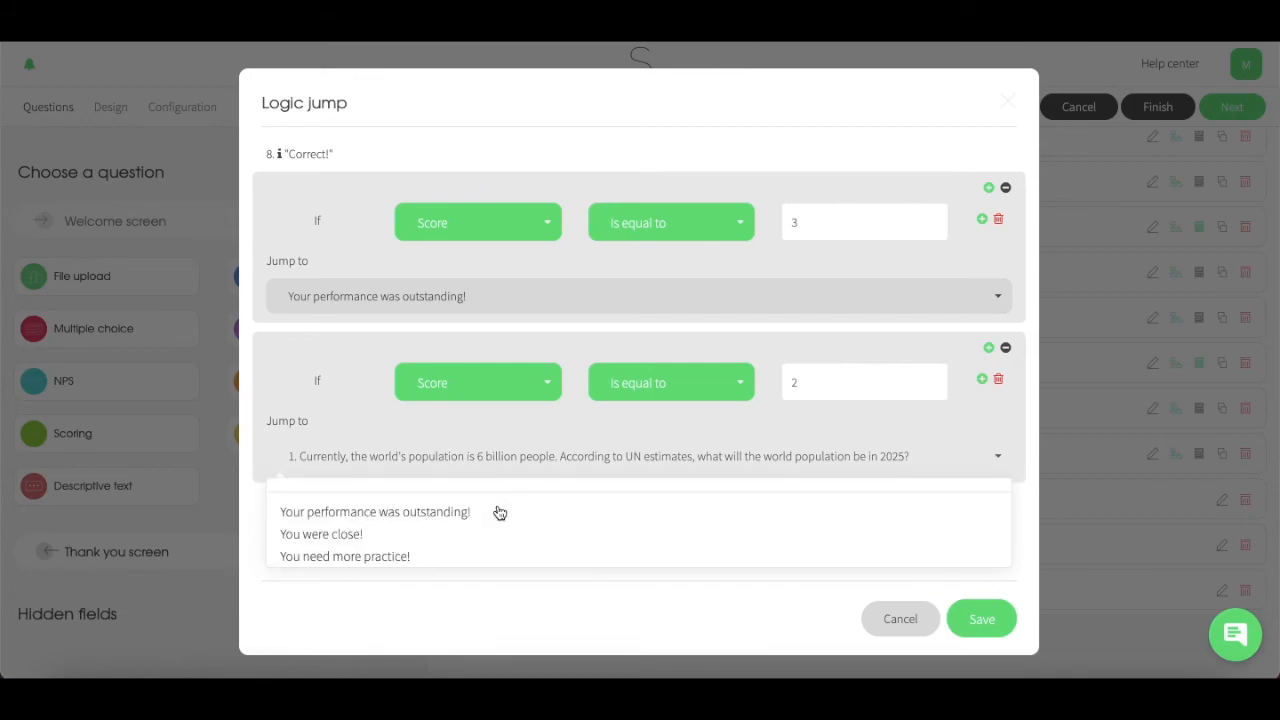
click(318, 546)
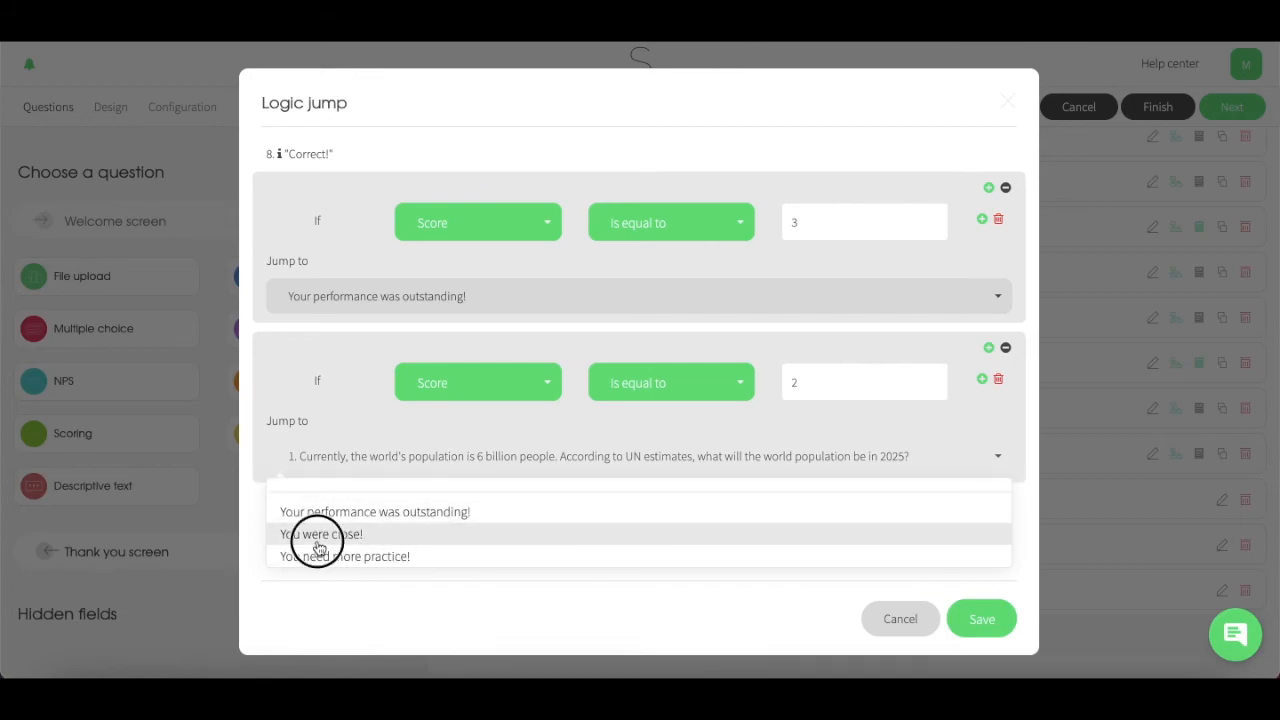
- Add a third logic jump to item 8 for when the score is equal to 1 OR equal to 0
click(988, 347)
scroll(485, 504, down, 1)
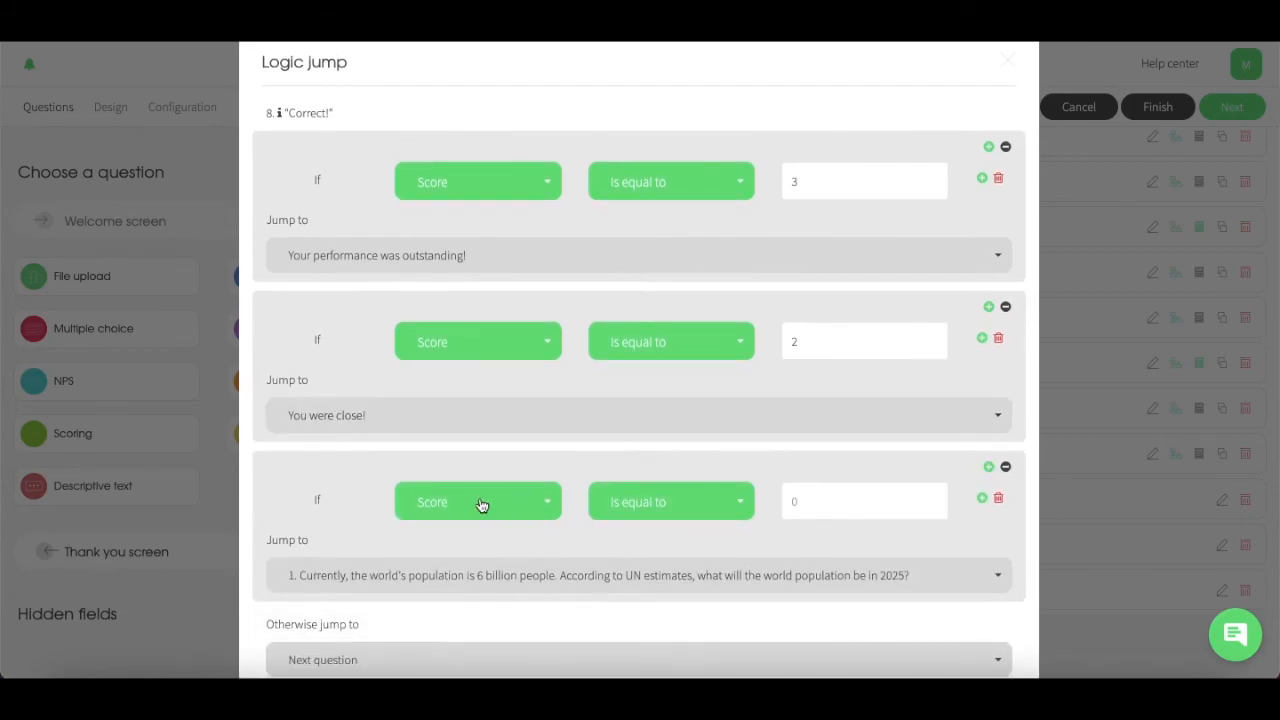
click(984, 499)
click(315, 556)
click(287, 605)
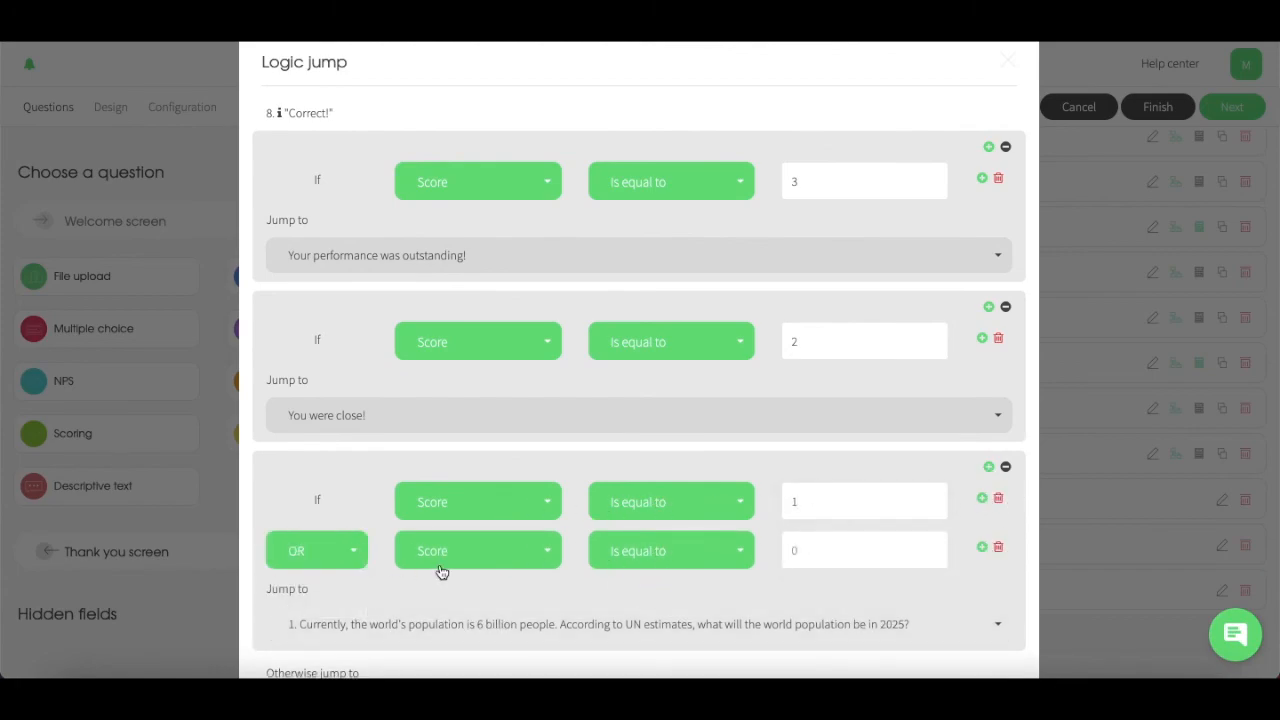
scroll(674, 534, down, 1)
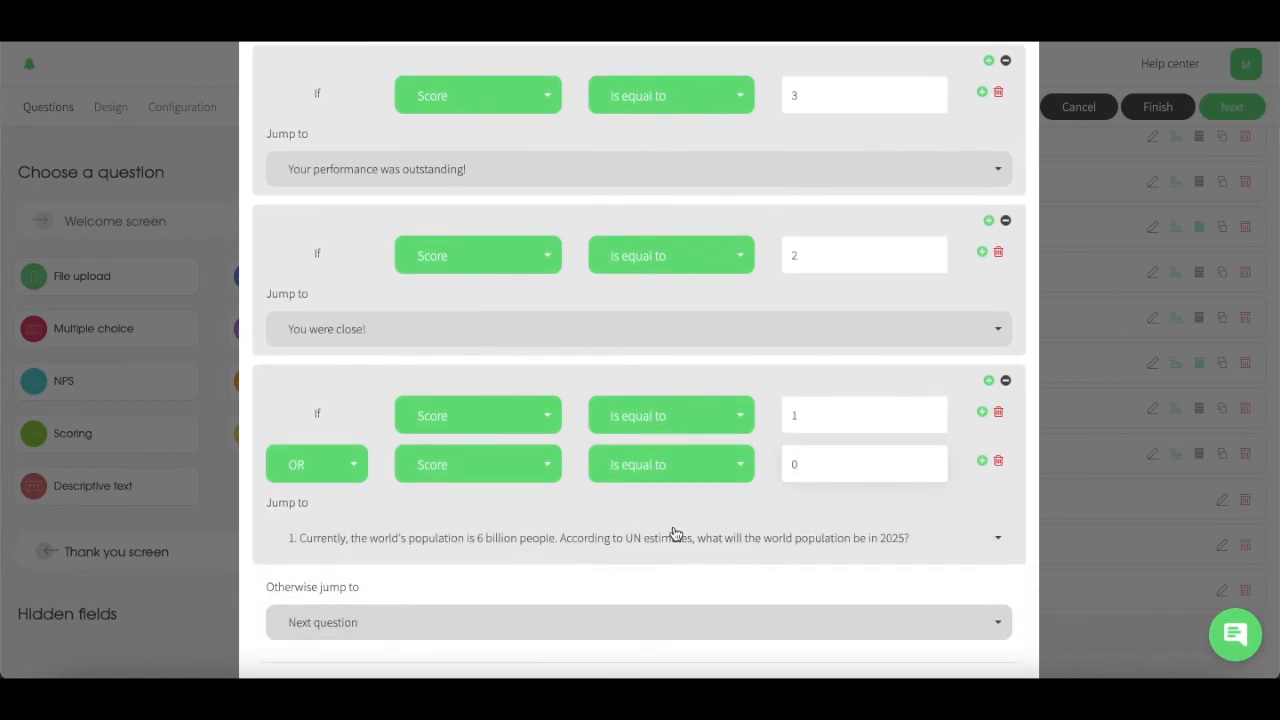
- Send the third logic jump to "You need more practice!" and save item 8's logic
click(674, 536)
scroll(370, 640, down, 2)
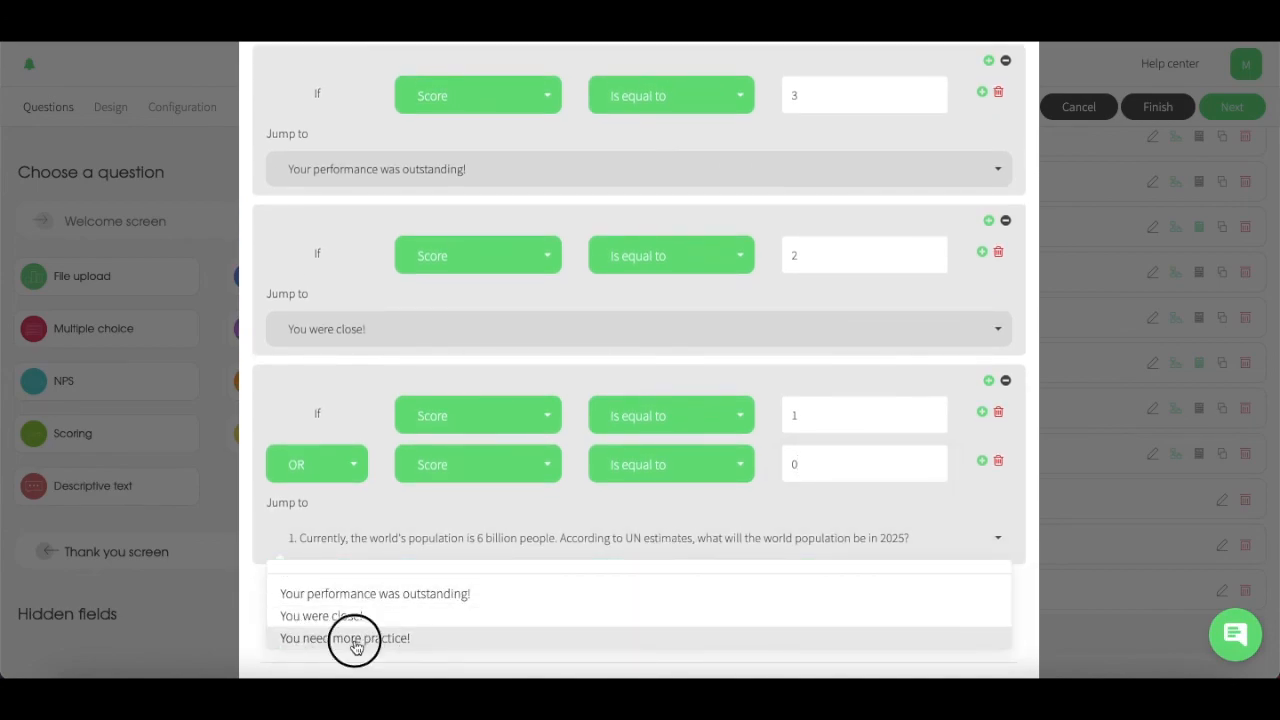
click(354, 639)
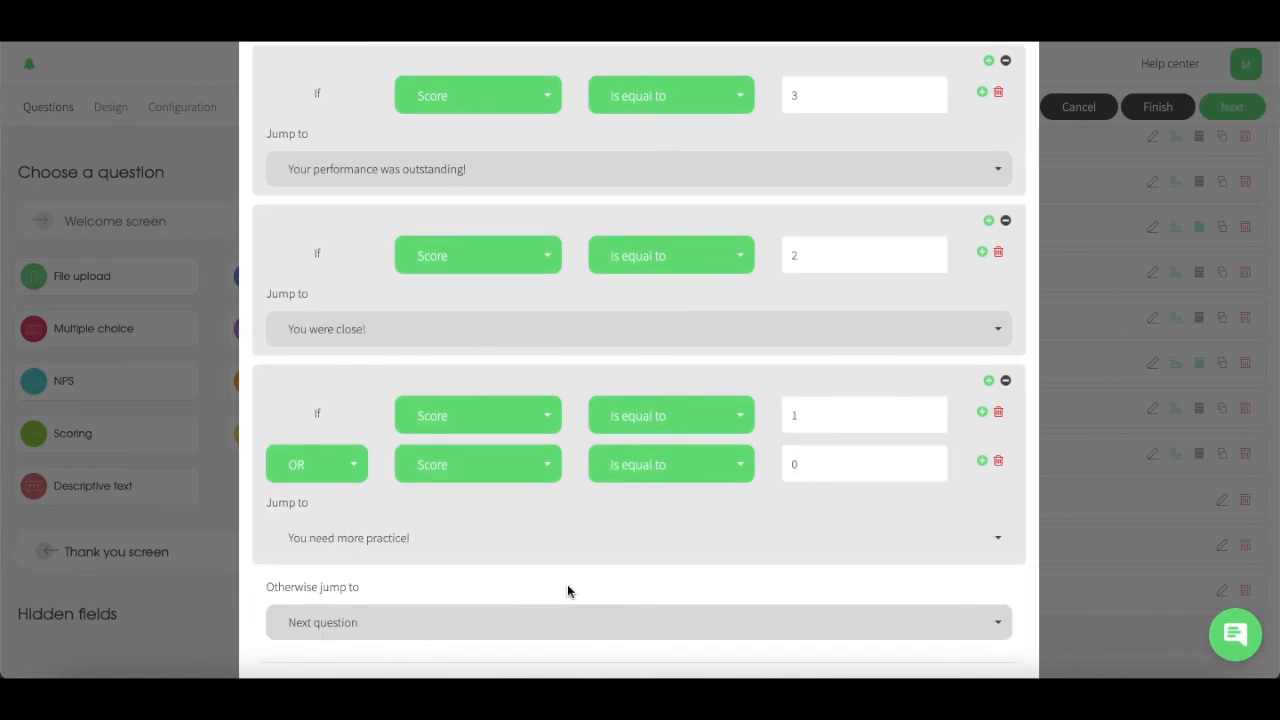
scroll(567, 591, up, 2)
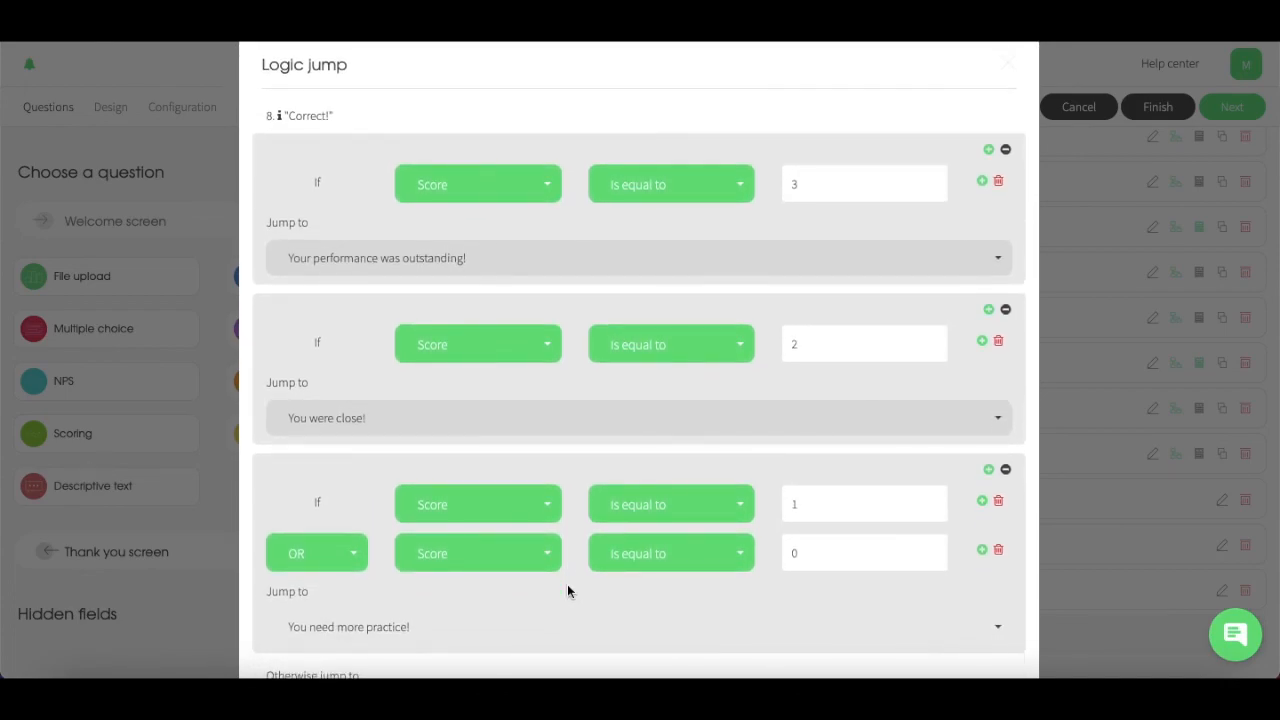
scroll(567, 584, down, 3)
click(983, 652)
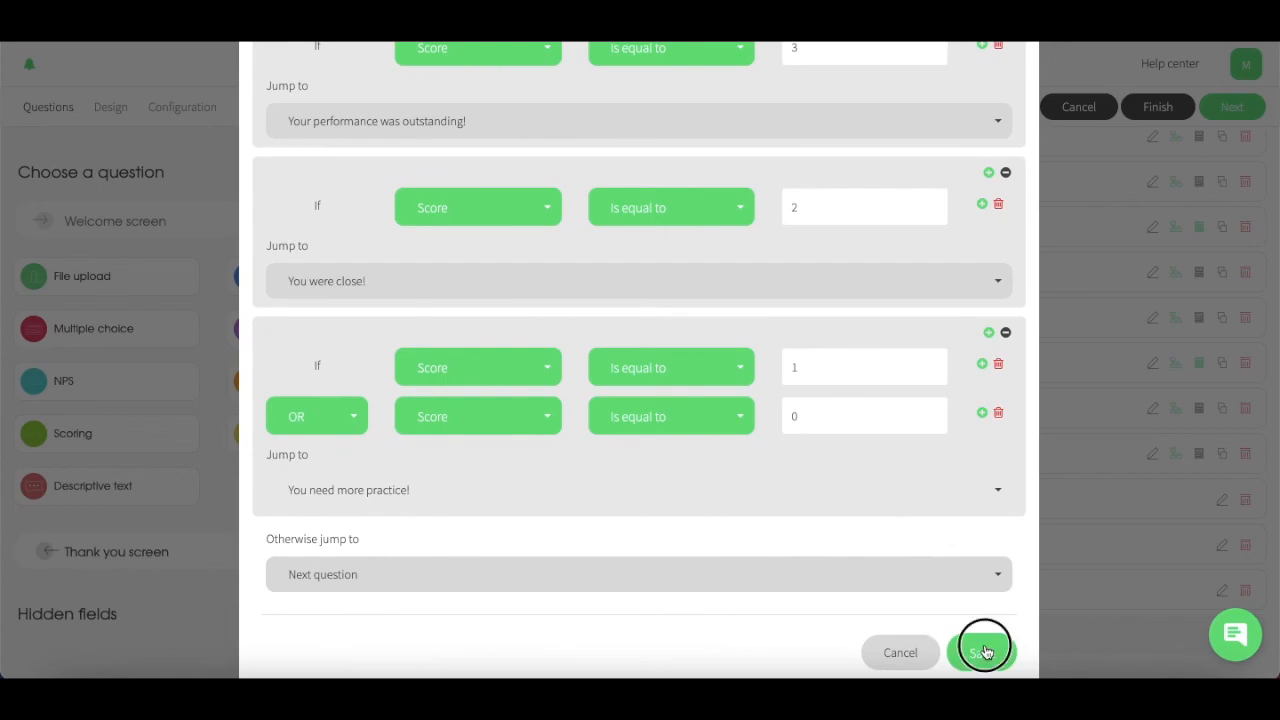